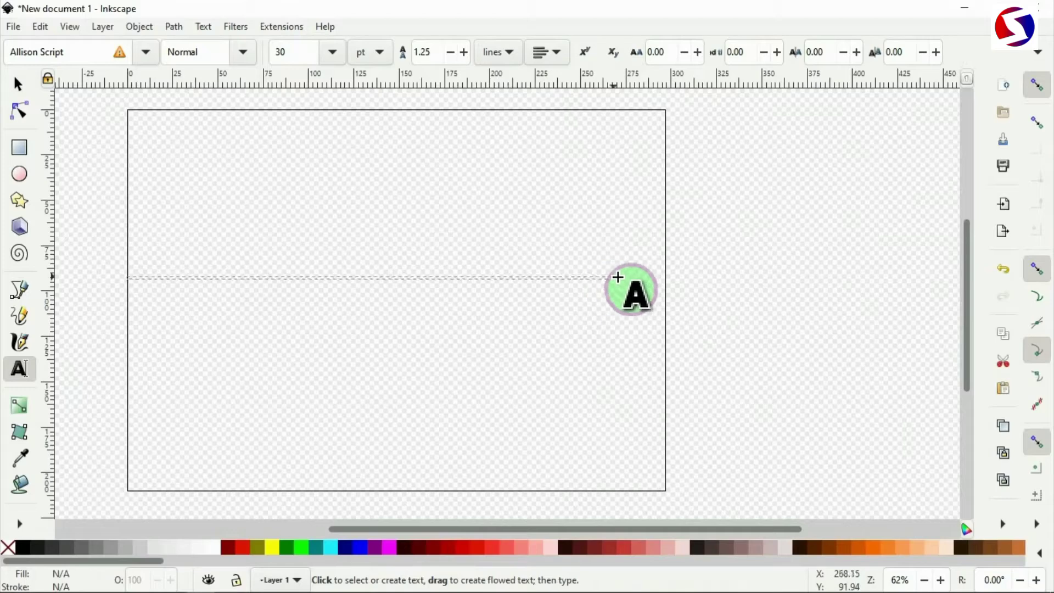
Step: Write "Curve Text Demo: Type your own text here!" in the text frame across the page and set its font to Dancing Script
type("Cur")
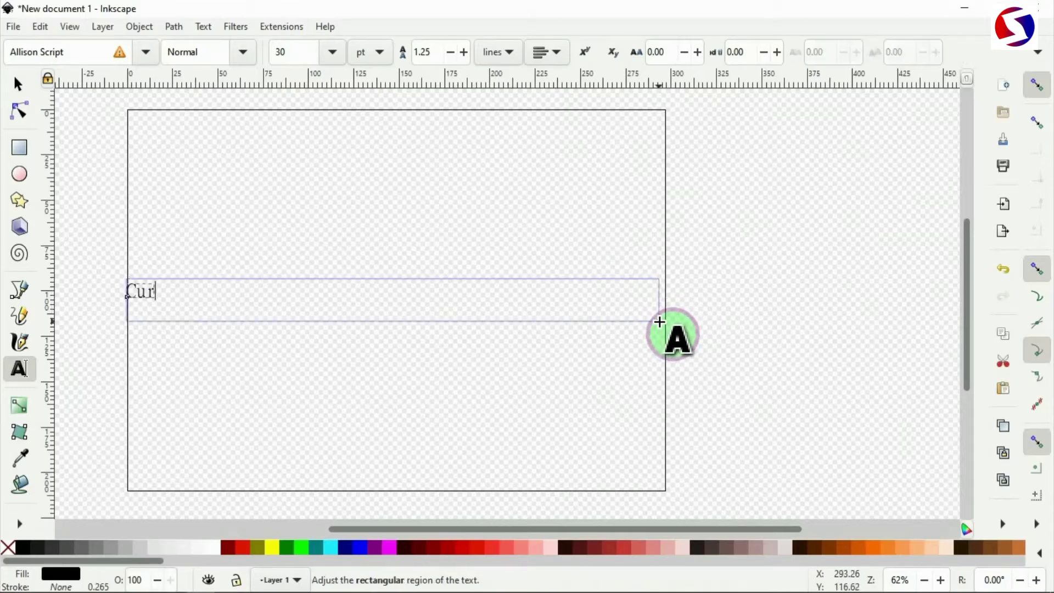
type("ve Text Demo: Type your own text here!")
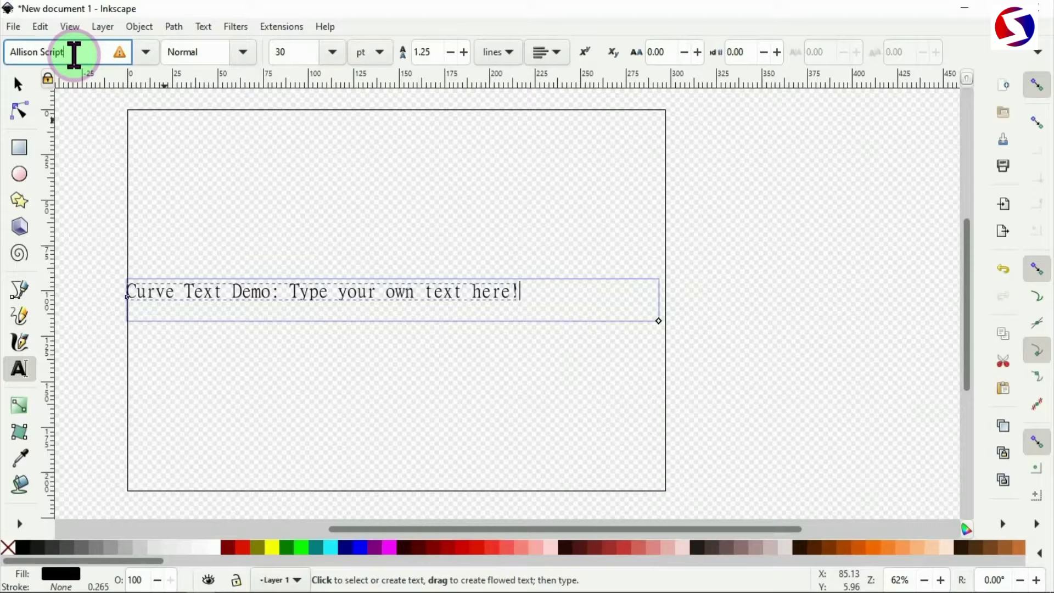
left_click(146, 52)
scroll(67, 151, "down", 5)
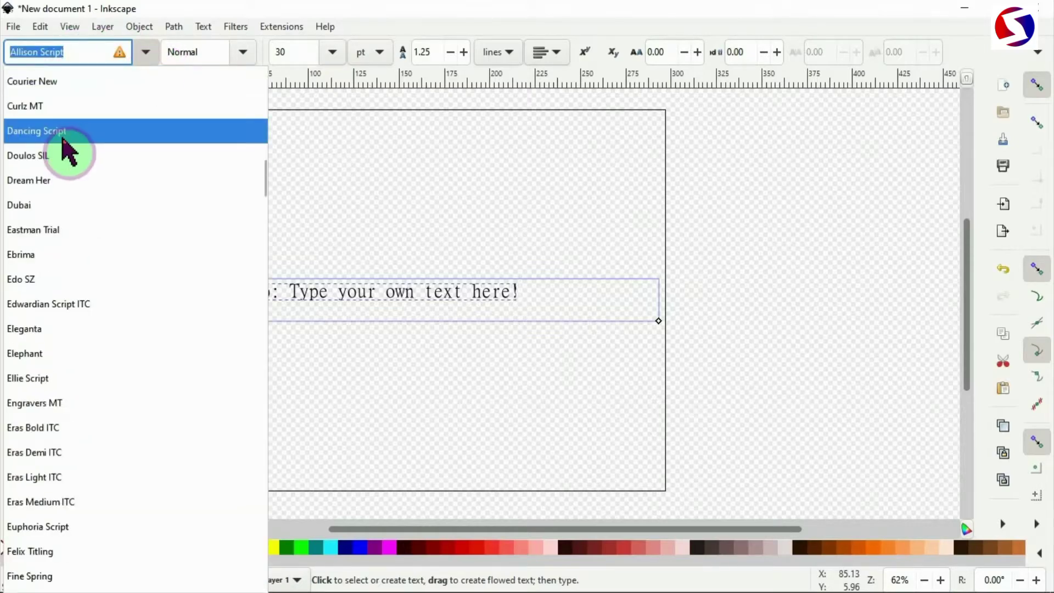
left_click(67, 131)
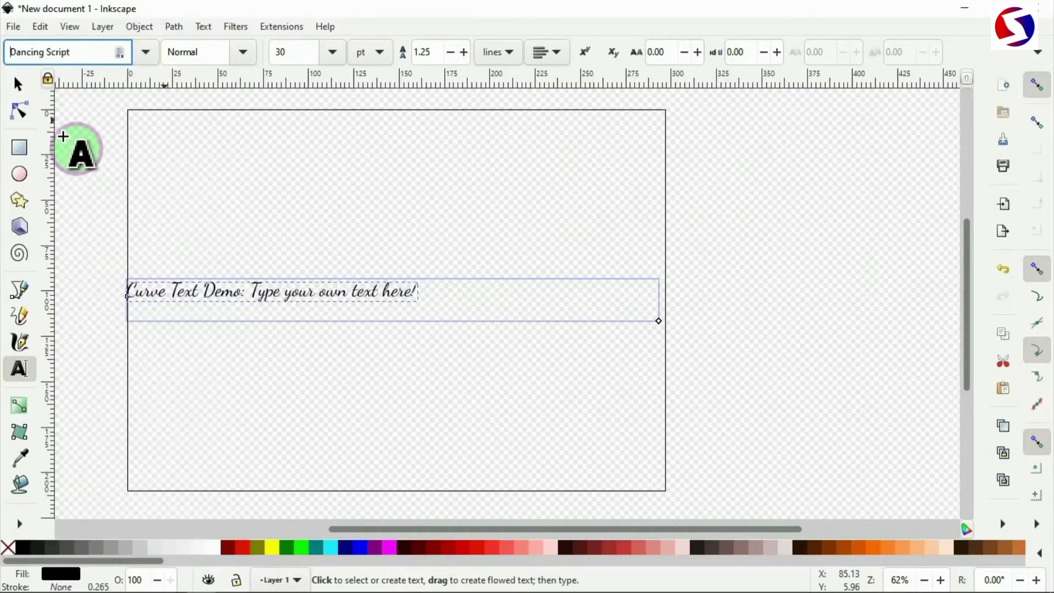
Step: Set the text's font size to 53 pt
left_click(295, 51)
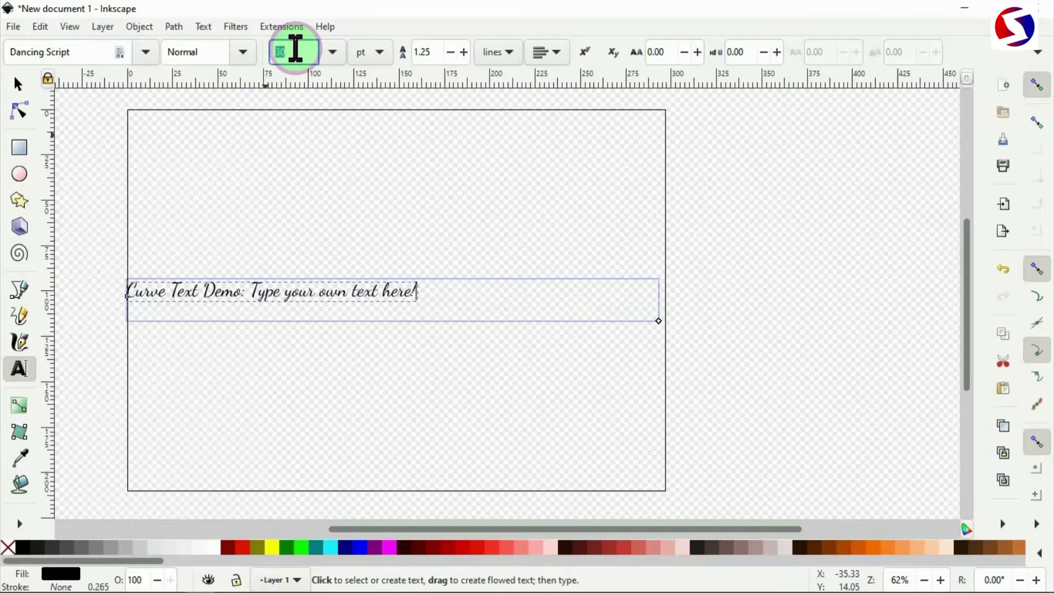
type("50")
type("3")
key("Return")
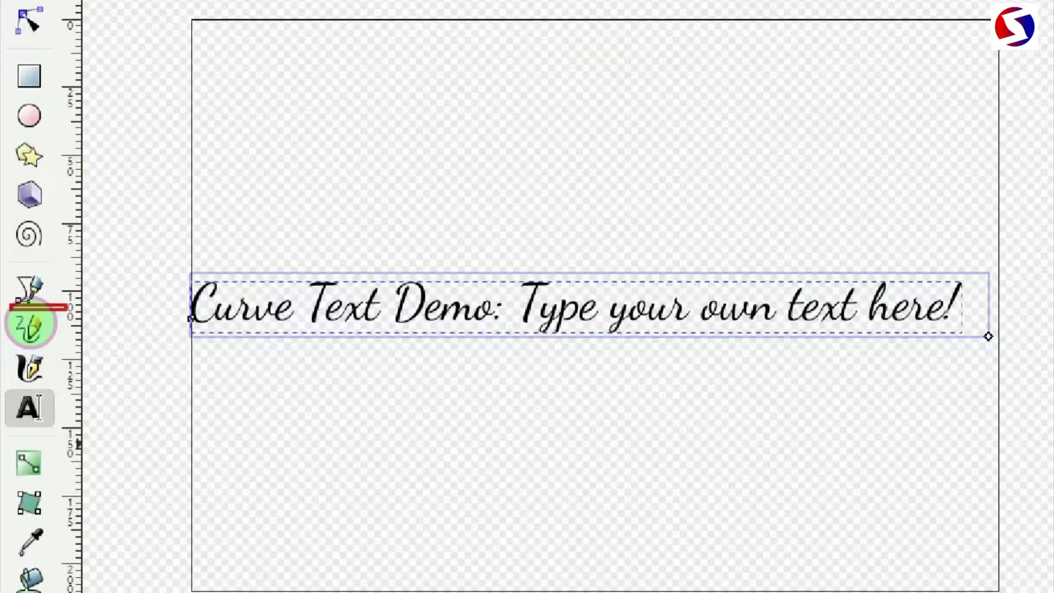
Step: Draw a smooth wavy open path with the Pen tool below the text, about 293 mm wide and 32 mm high
left_click(28, 291)
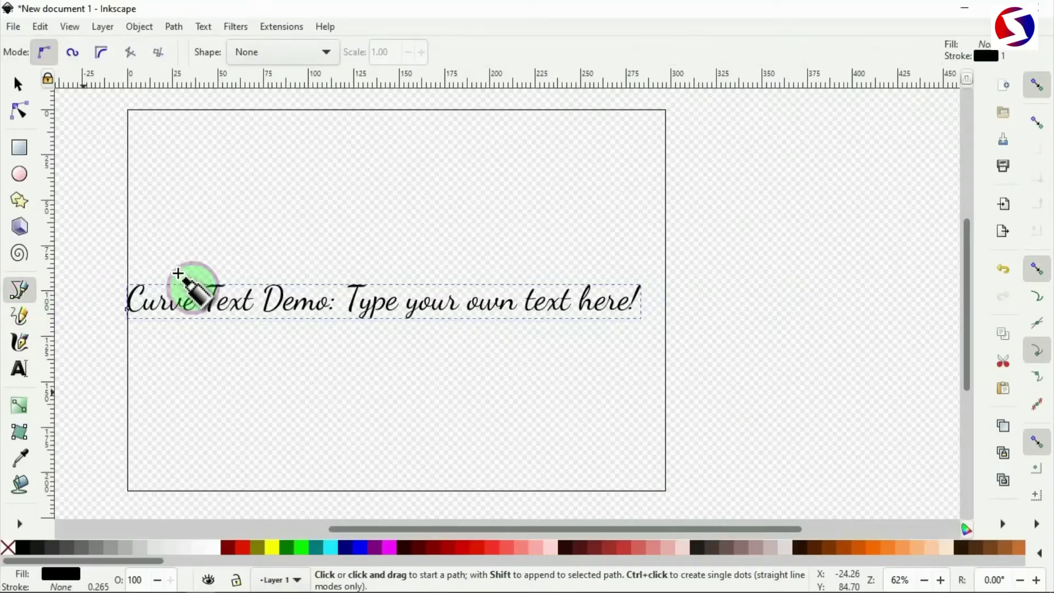
scroll(141, 365, "down", 3)
left_click(132, 313)
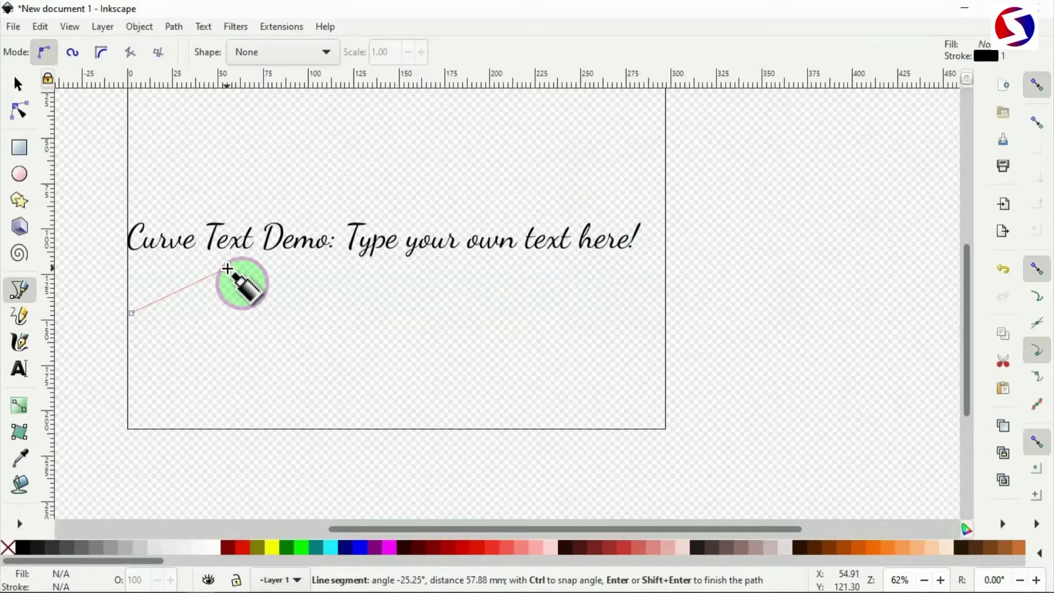
left_click_drag(227, 268, 348, 315)
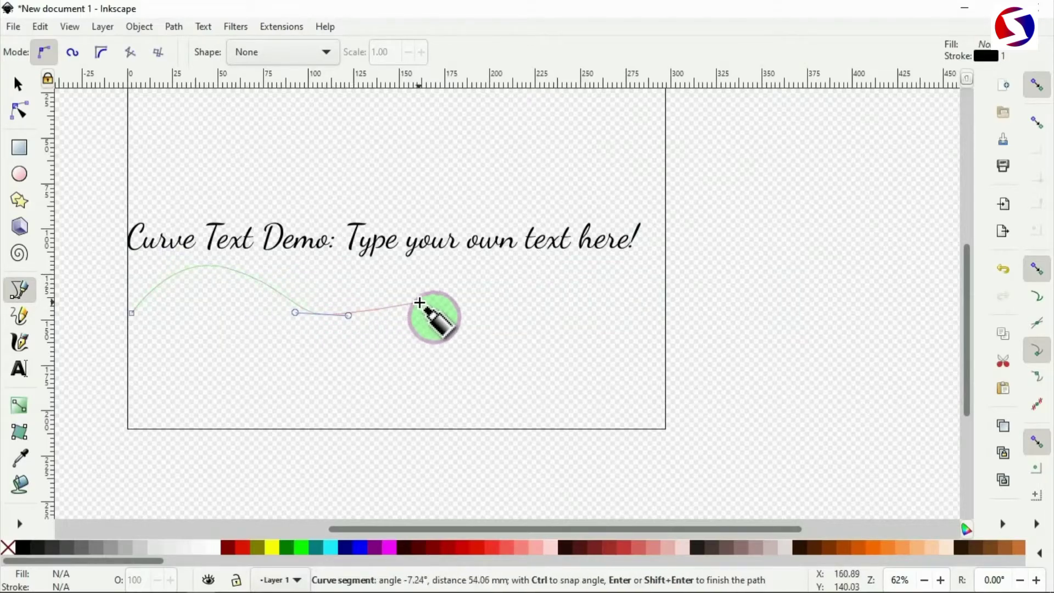
left_click_drag(420, 303, 460, 286)
mouse_move(538, 258)
left_mouse_down()
mouse_move(610, 261)
mouse_move(589, 259)
mouse_move(594, 268)
left_mouse_up()
left_click_drag(639, 287, 661, 297)
double_click(663, 308)
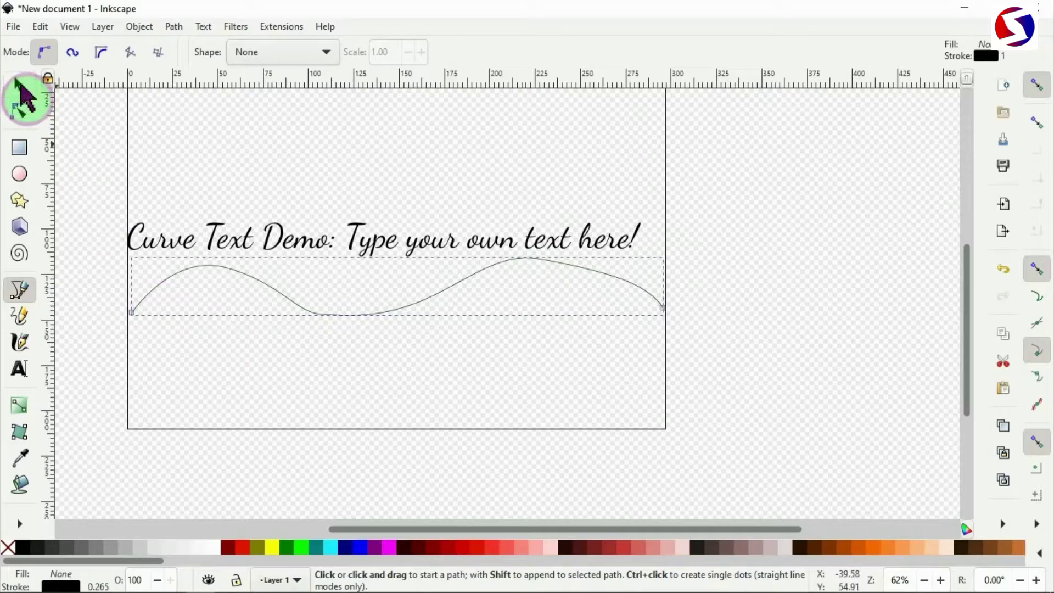
Step: Select the wavy path together with the text and put the text on the path
left_click(26, 96)
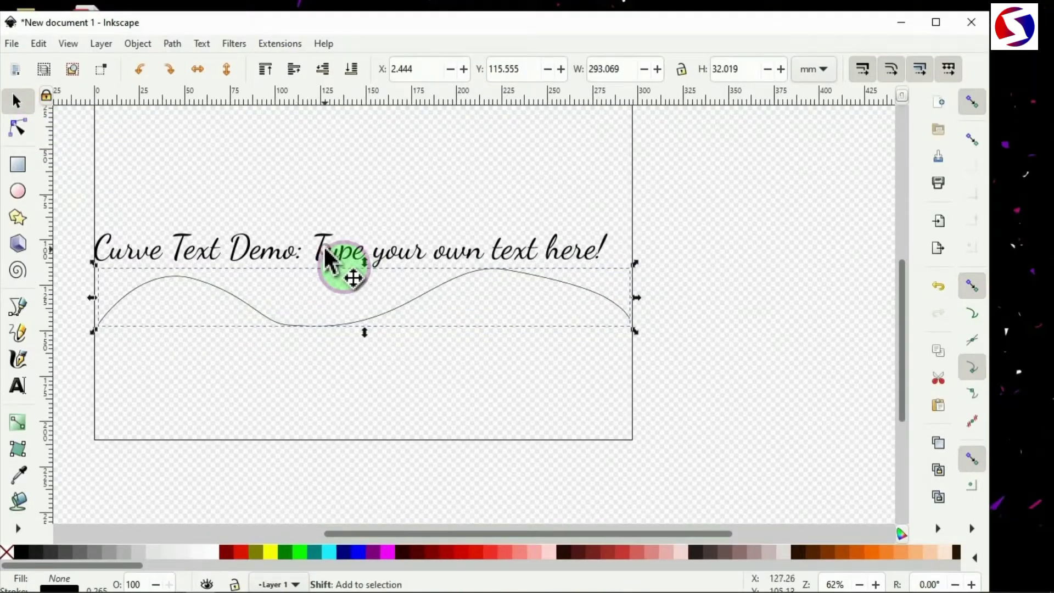
left_click(325, 257, "shift")
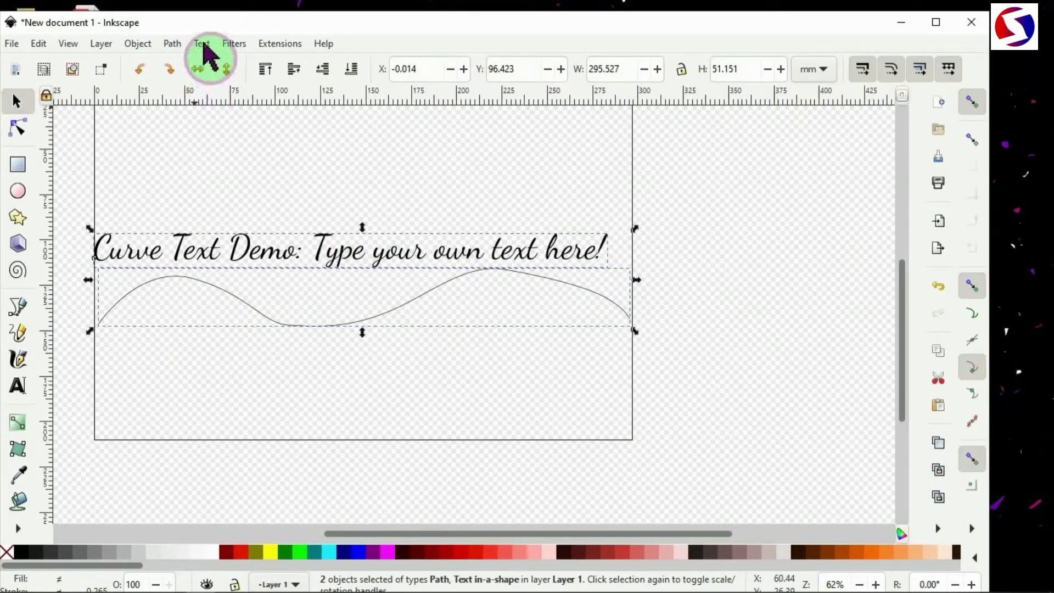
left_click(203, 44)
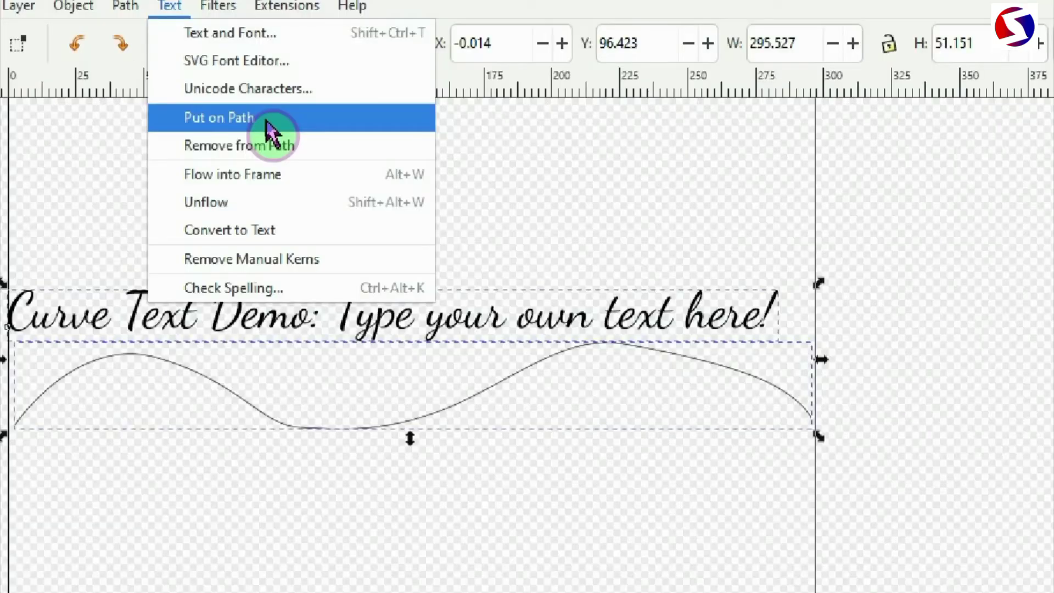
left_click(269, 129)
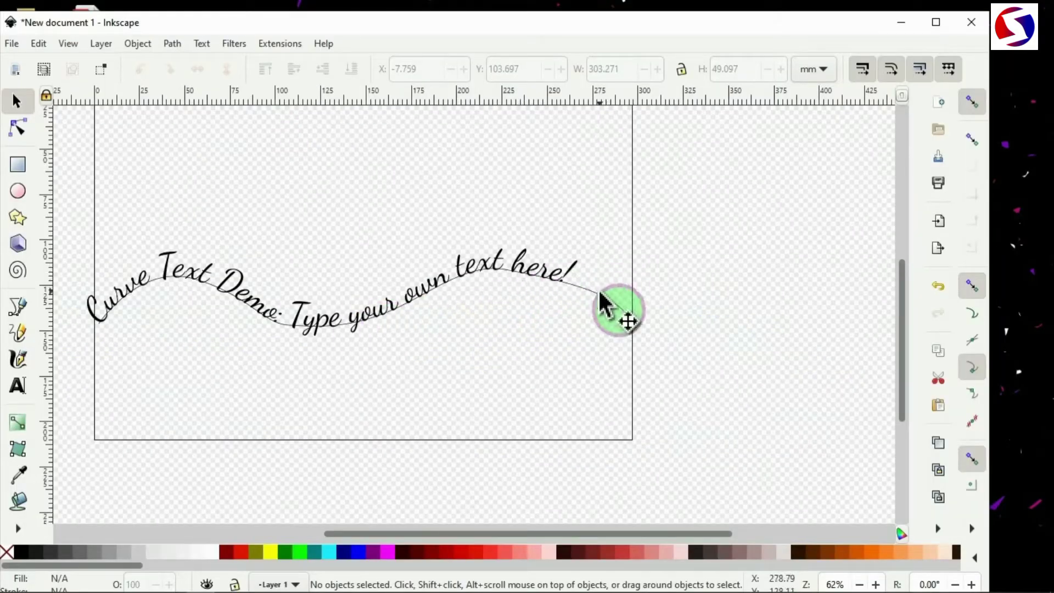
Step: Remove the stroke colour from the wavy path under the text and deselect it
left_click(606, 295)
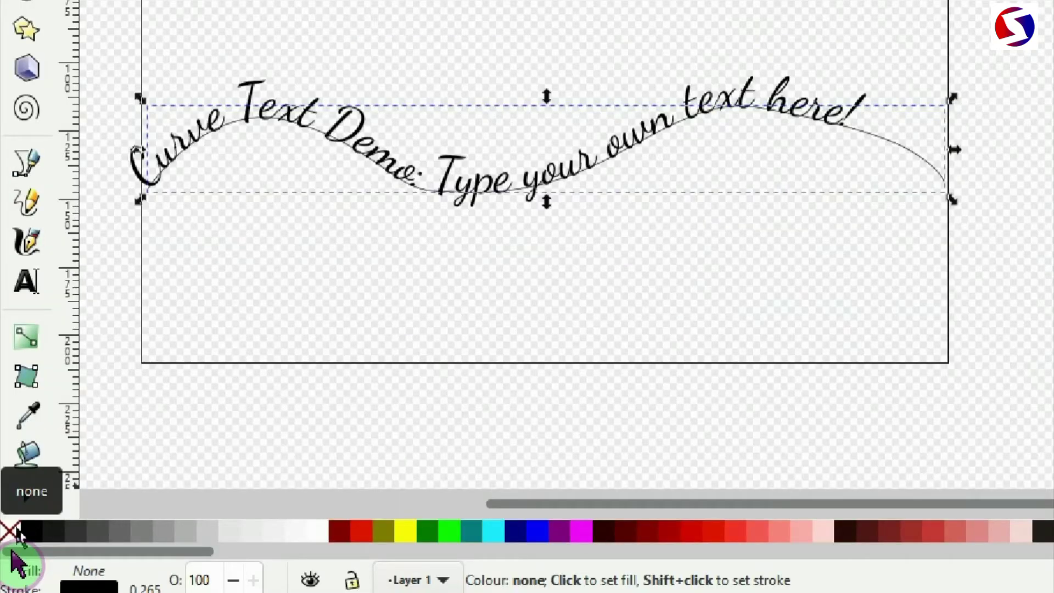
key("shift")
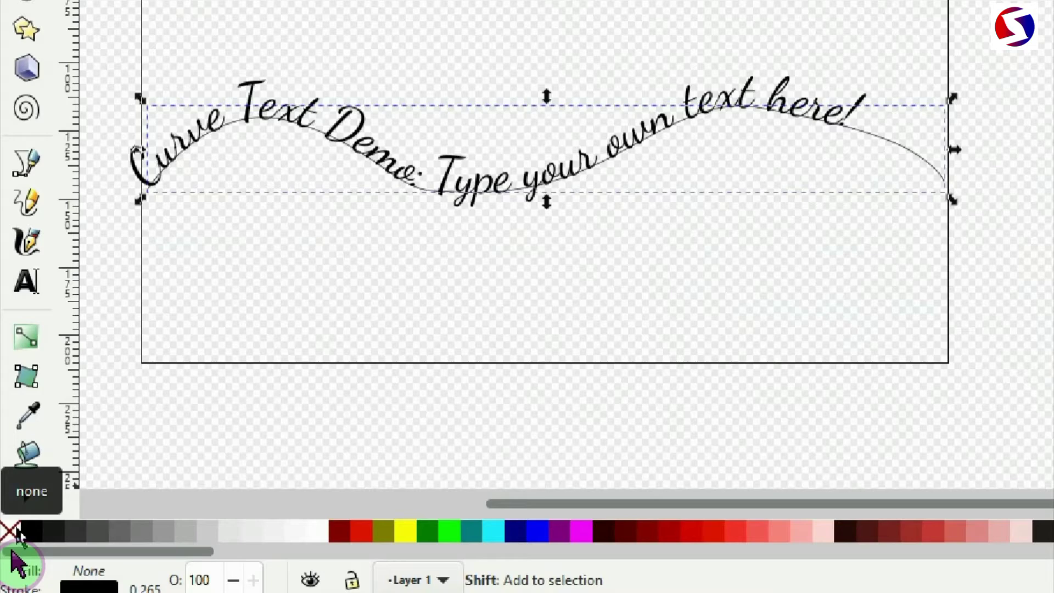
left_click(17, 532, "shift")
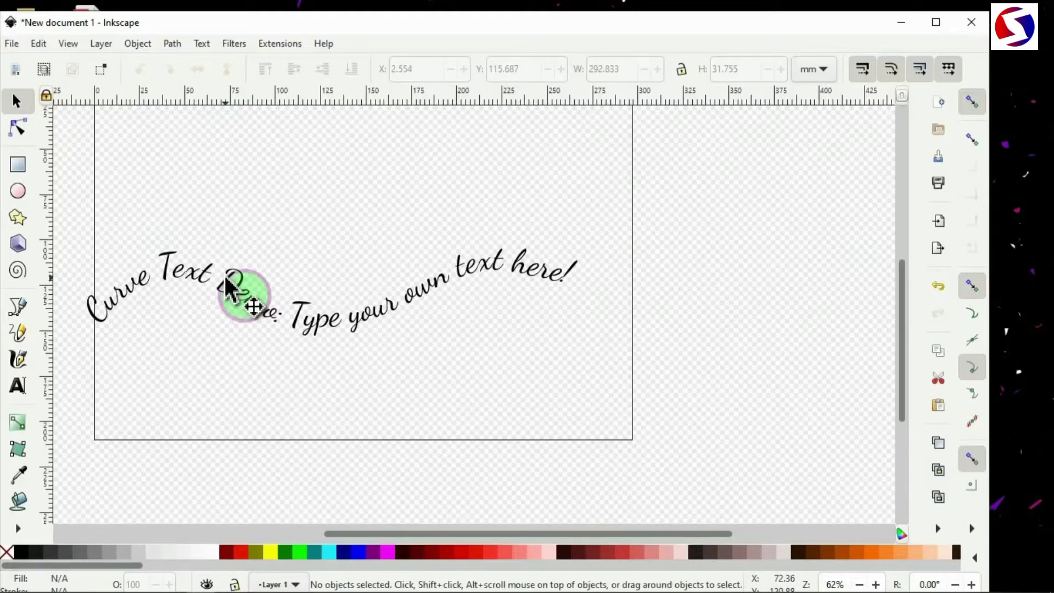
left_click(341, 132)
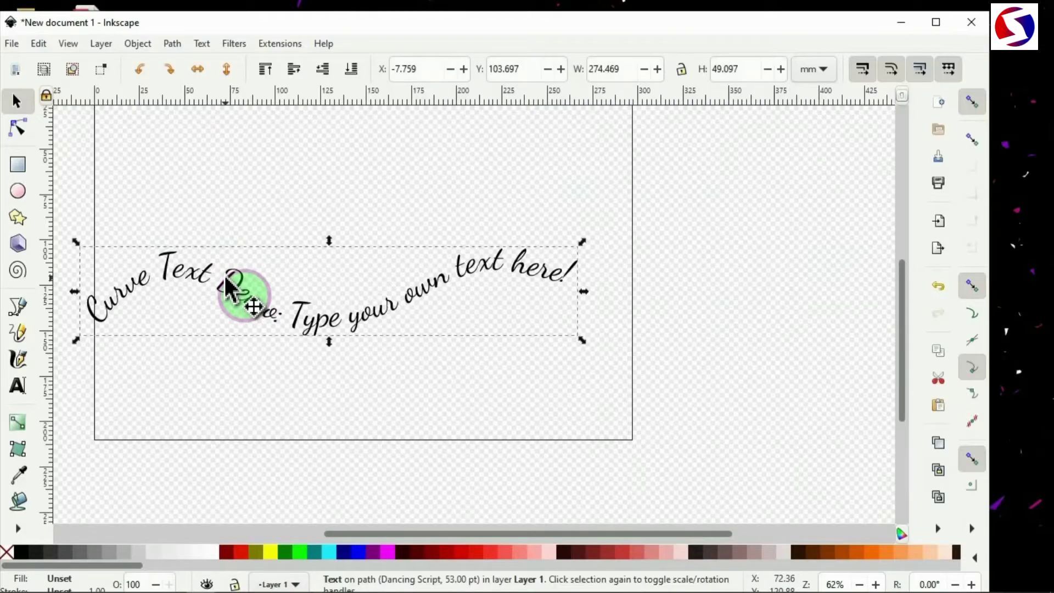
Step: Set the curved text's font size to 58 pt
double_click(644, 281)
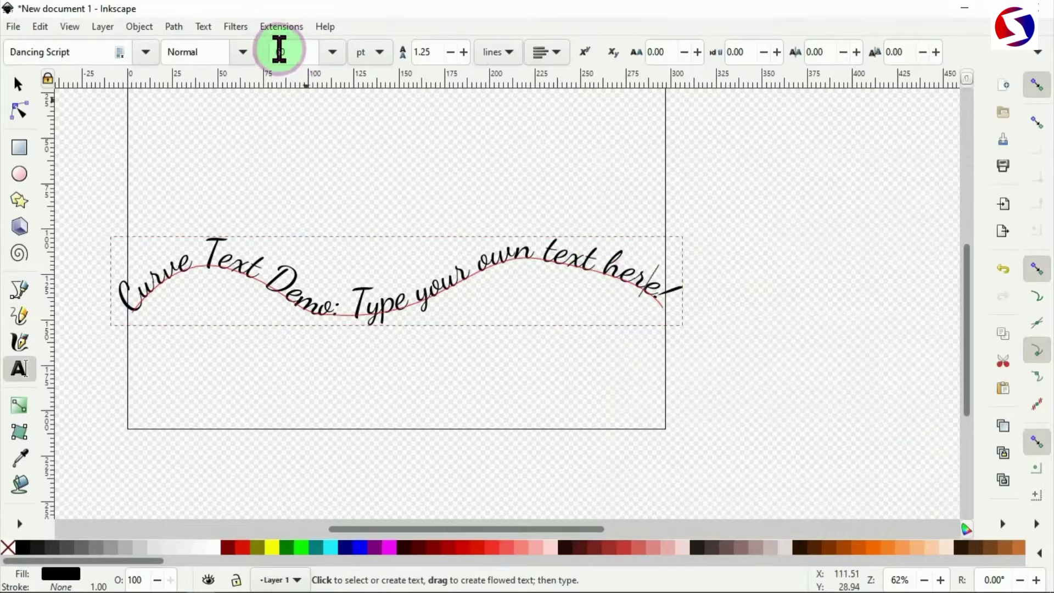
left_click(297, 51)
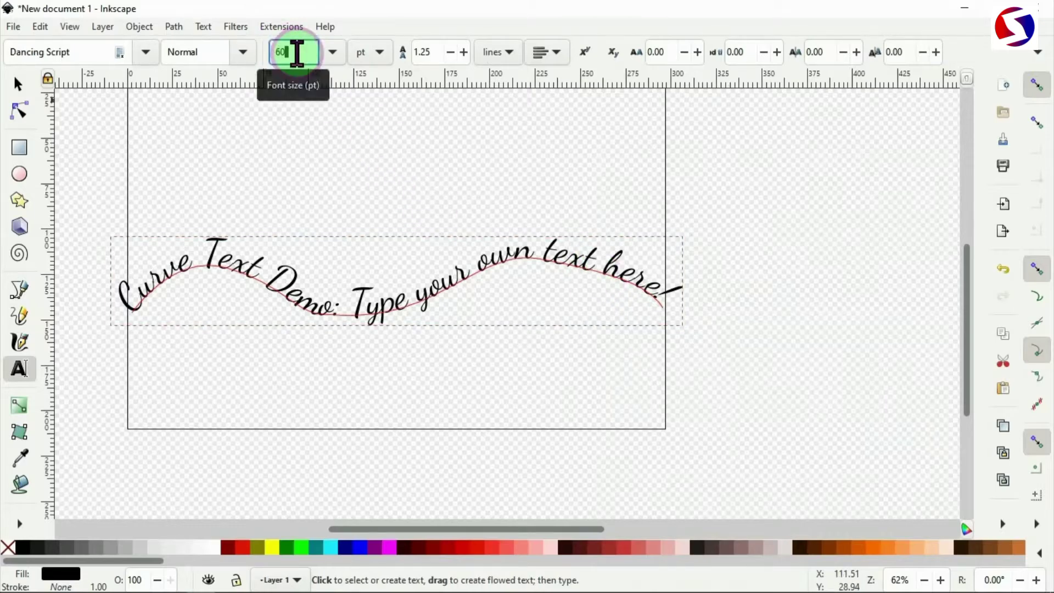
key("BackSpace")
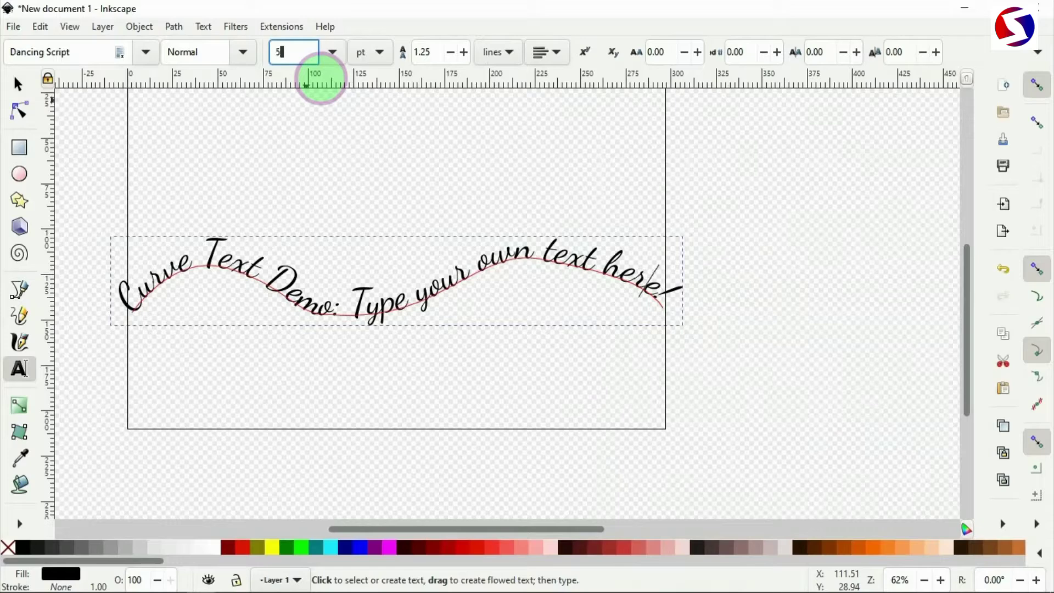
key("Return")
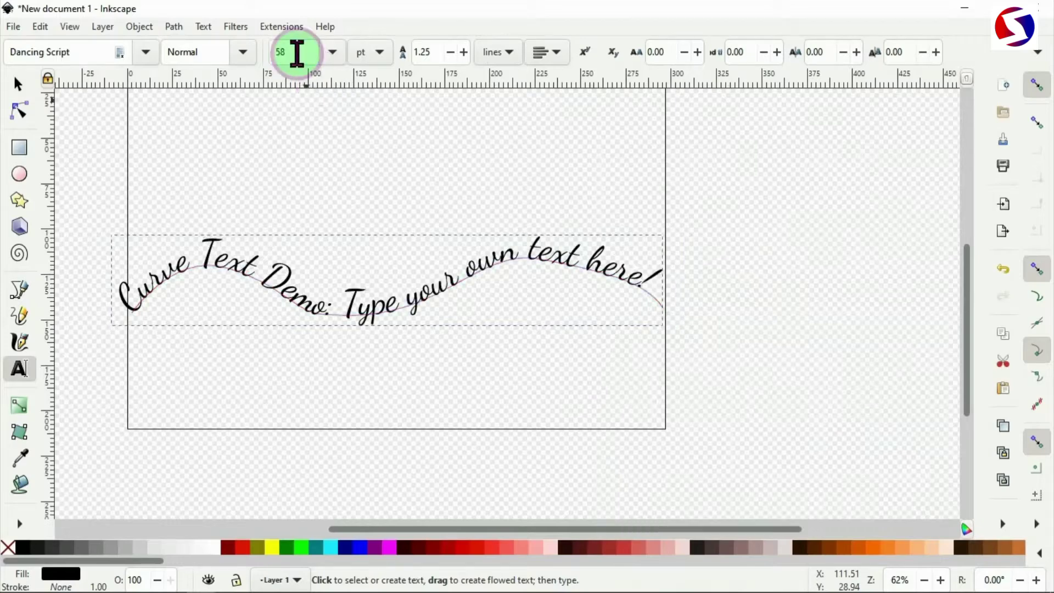
Step: Shift the curved text slightly right and scale it down to about 299 mm wide by 45 mm high
left_click(18, 84)
left_click_drag(346, 300, 356, 300)
left_click_drag(677, 231, 669, 238)
left_click(736, 214)
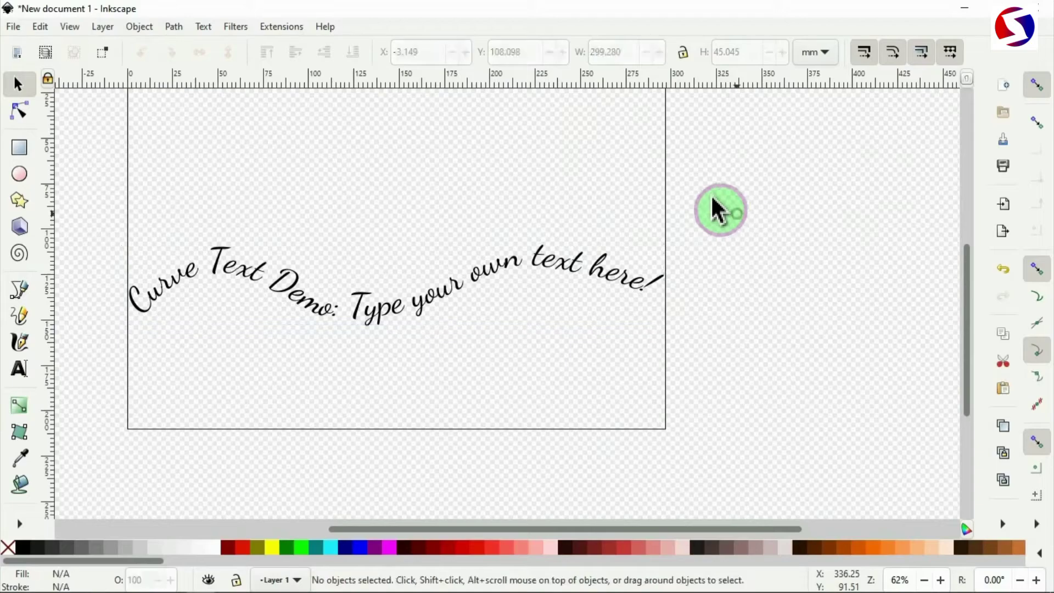
Step: Draw a circle of about 57 mm radius in the upper part of the page and move the curved text down about 27 mm below it
left_click(20, 174)
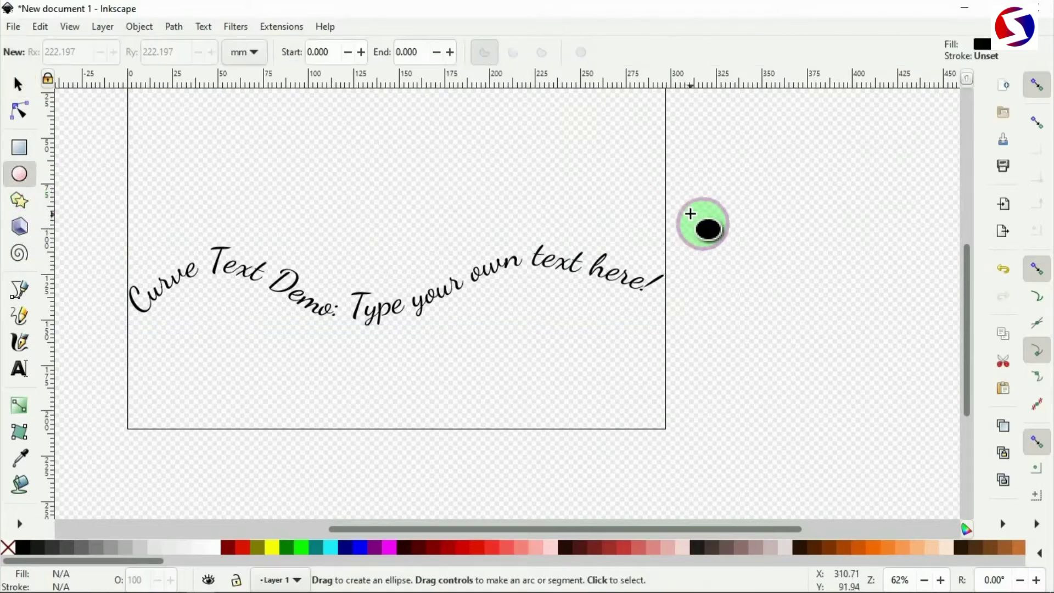
scroll(695, 217, "up", 5)
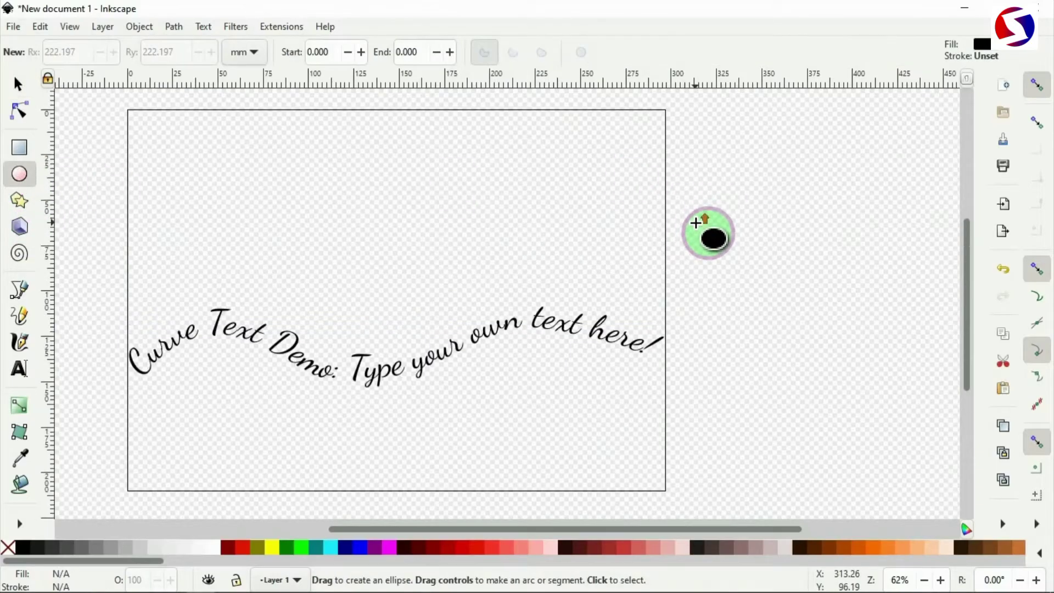
key("ctrl")
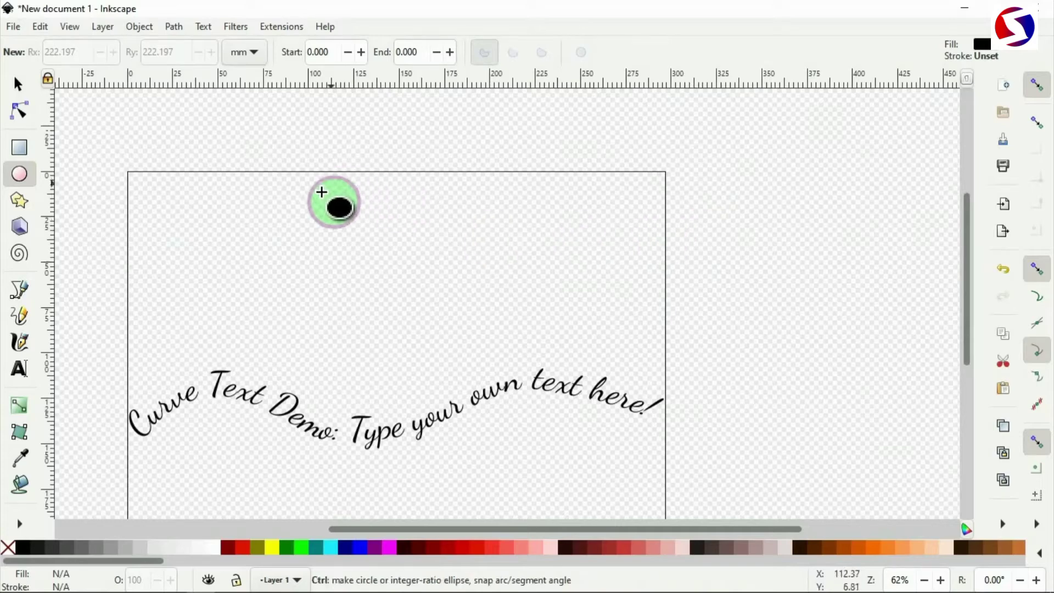
left_click_drag(321, 191, 528, 408)
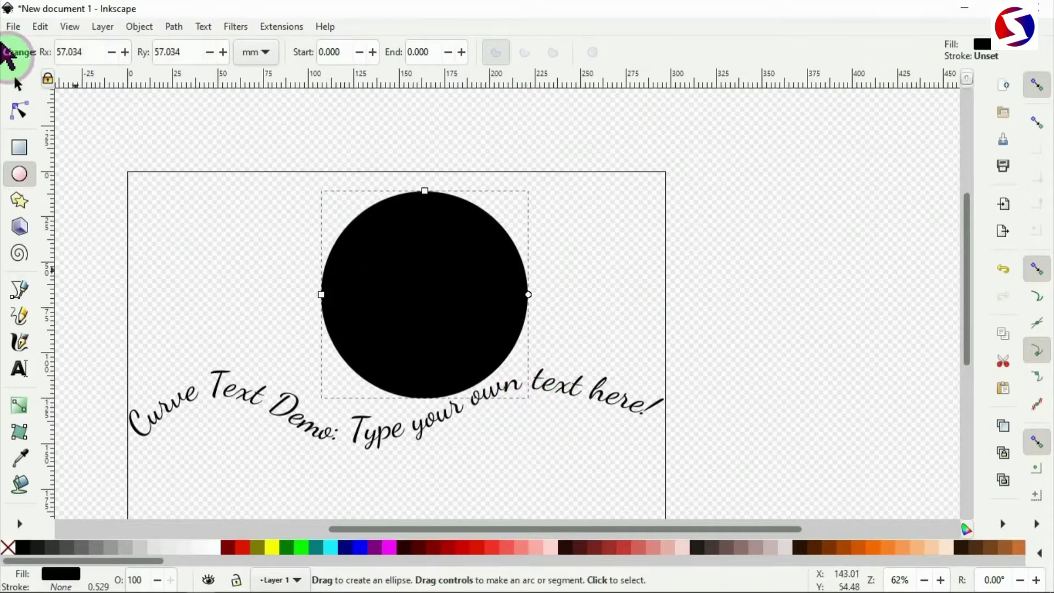
left_click(17, 84)
left_click_drag(607, 401, 617, 471)
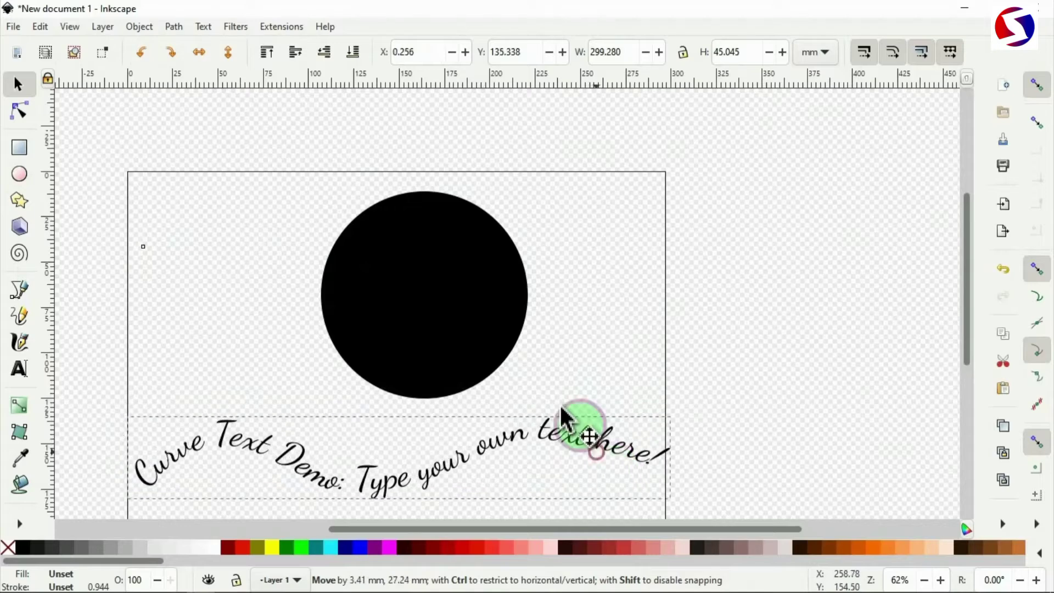
Step: Create a wide text frame above the circle and paste "Curve Text Demo: Type your own text here!" into it
key("t")
left_click_drag(145, 141, 698, 175)
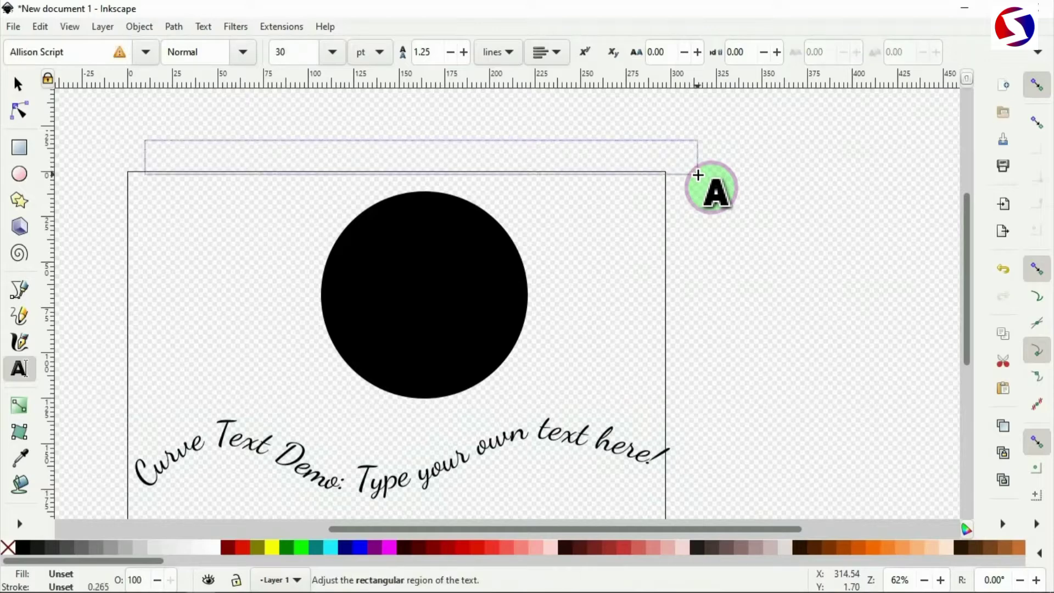
key("ctrl+v")
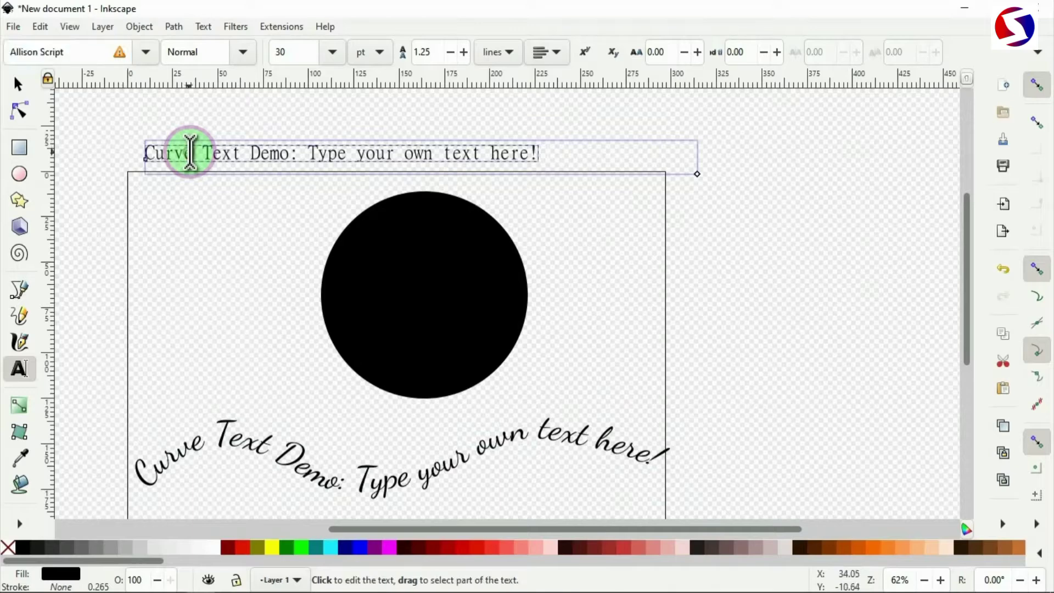
Step: Set all of the pasted text above the circle to the Dancing Script font in Bold style
key("ctrl+a")
left_click(78, 53)
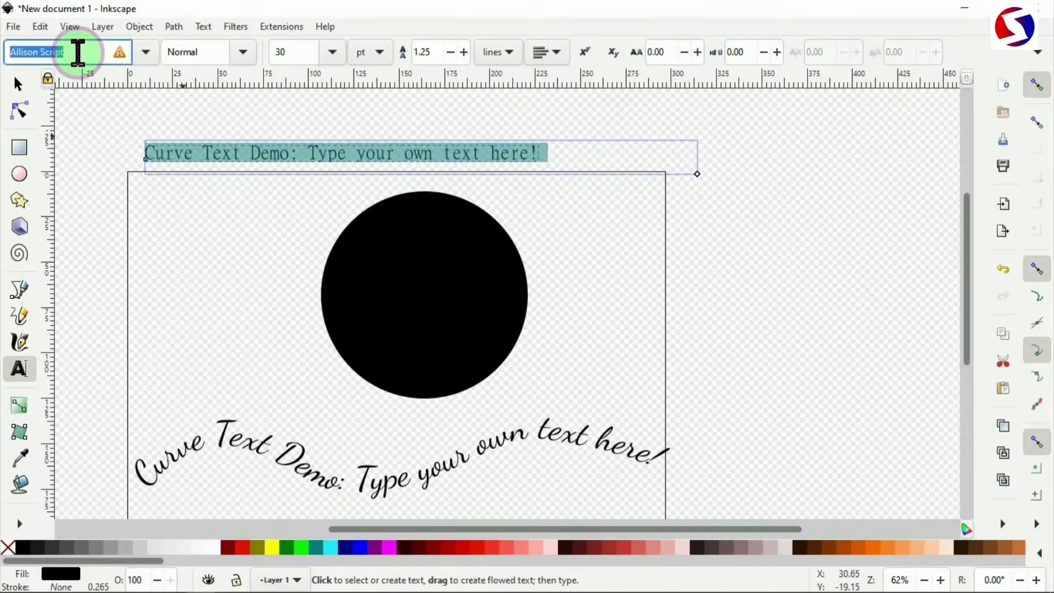
type("da")
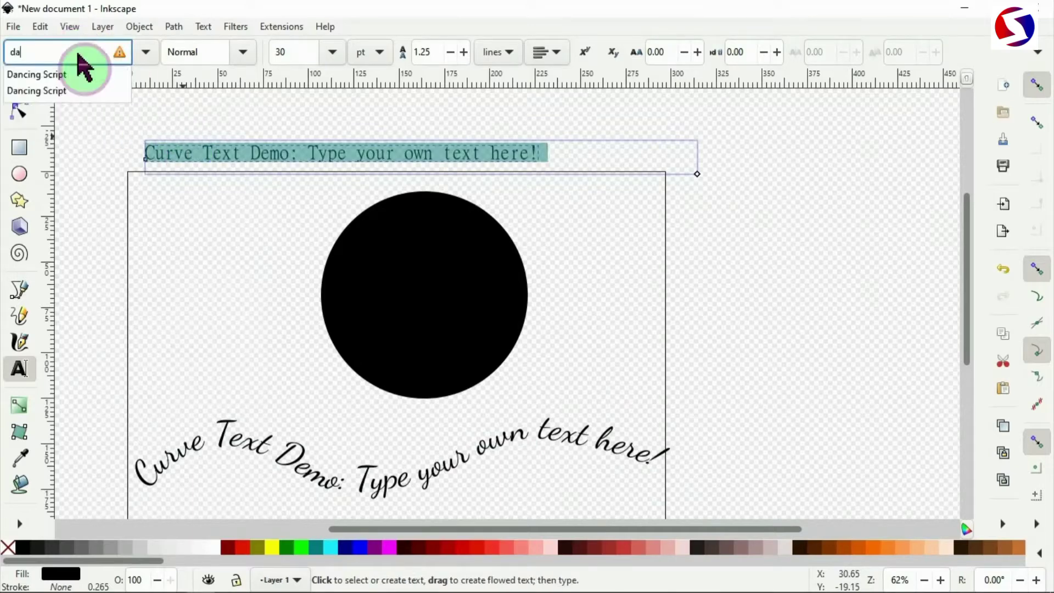
left_click(72, 92)
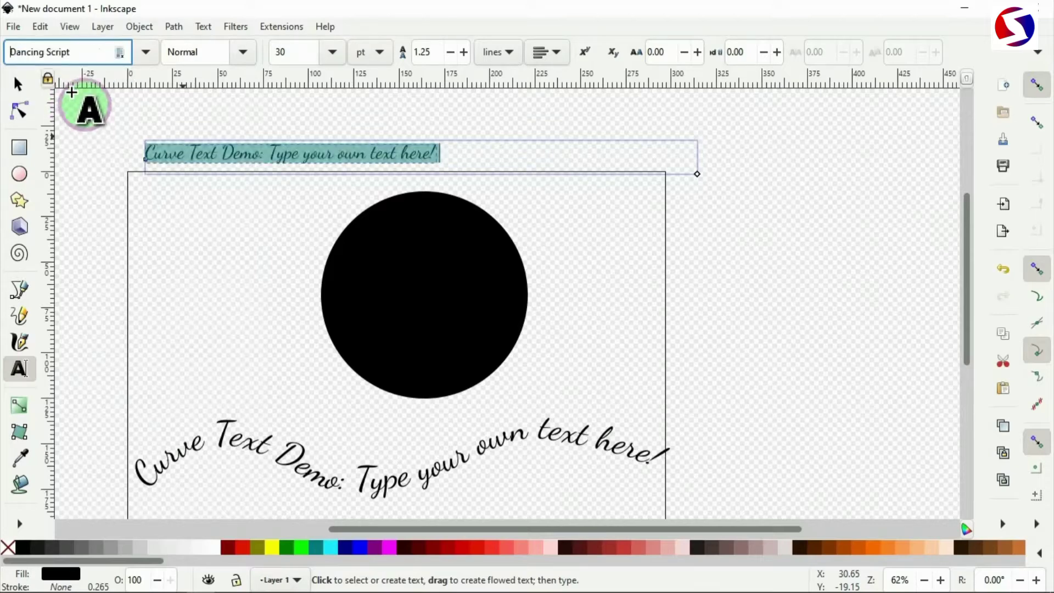
left_click(244, 52)
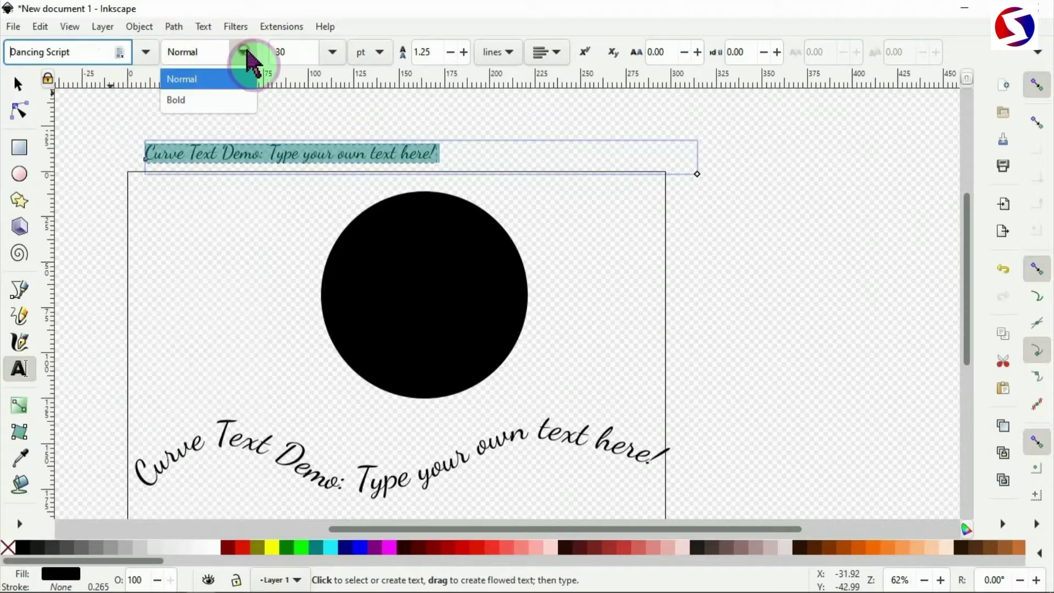
left_click(204, 101)
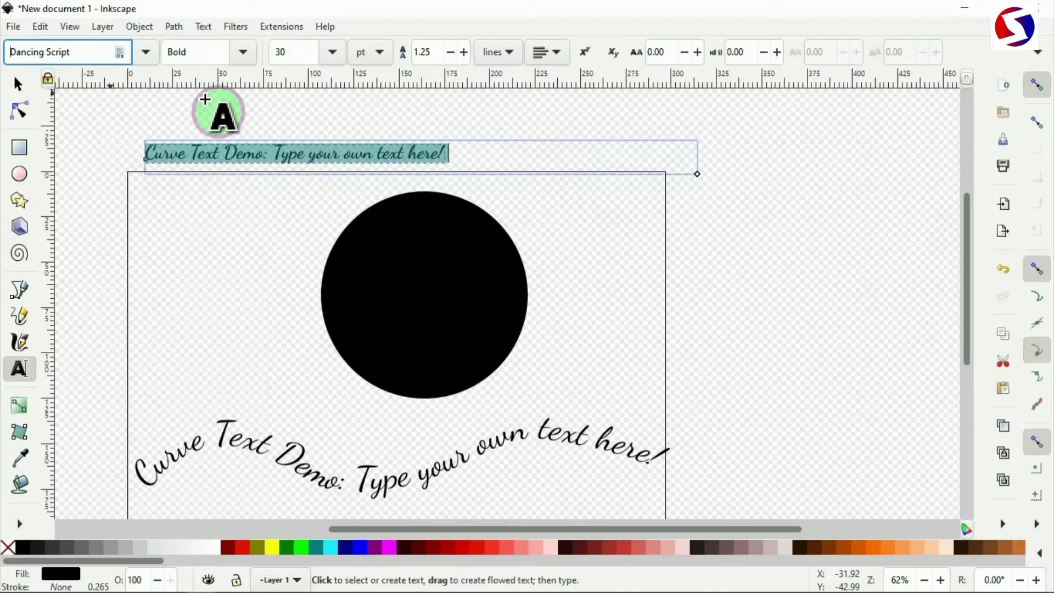
Step: Set the pasted text's font size to 58 pt and enlarge its text frame so the whole line fits on one row
left_click(303, 53)
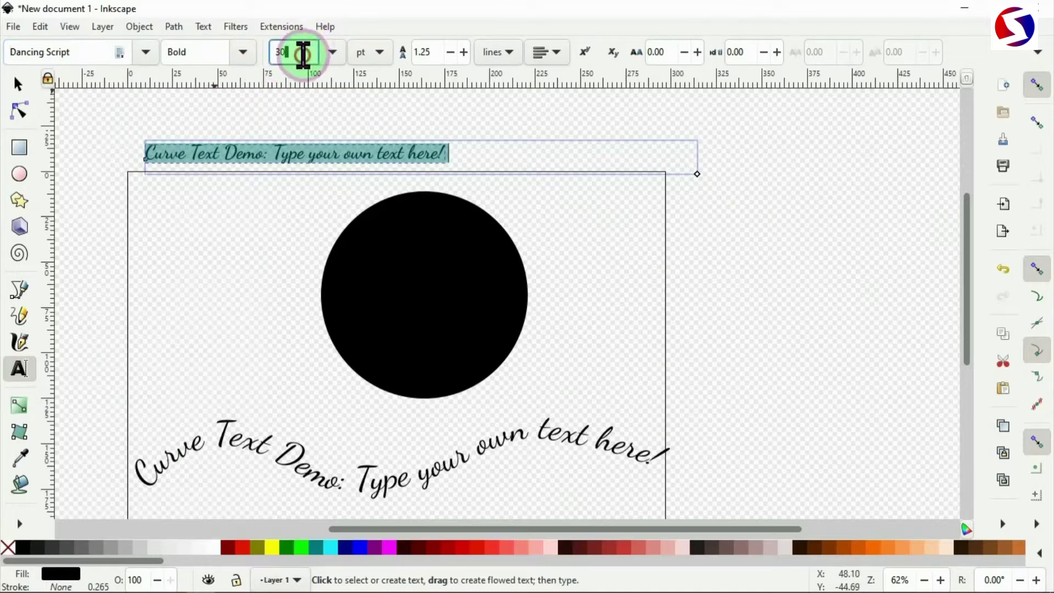
left_click_drag(304, 54, 273, 57)
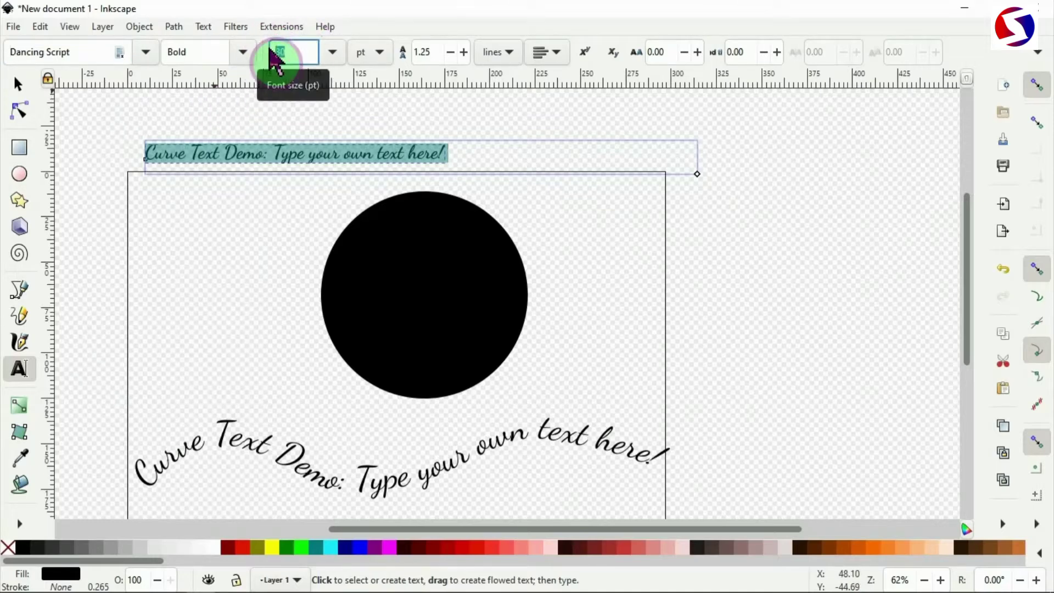
type("58")
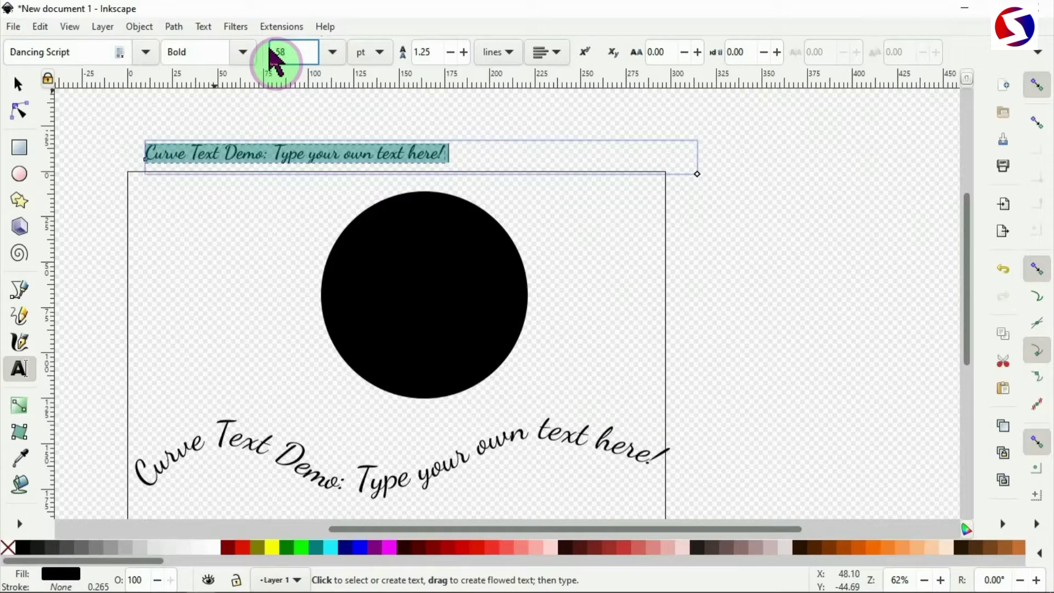
key("Return")
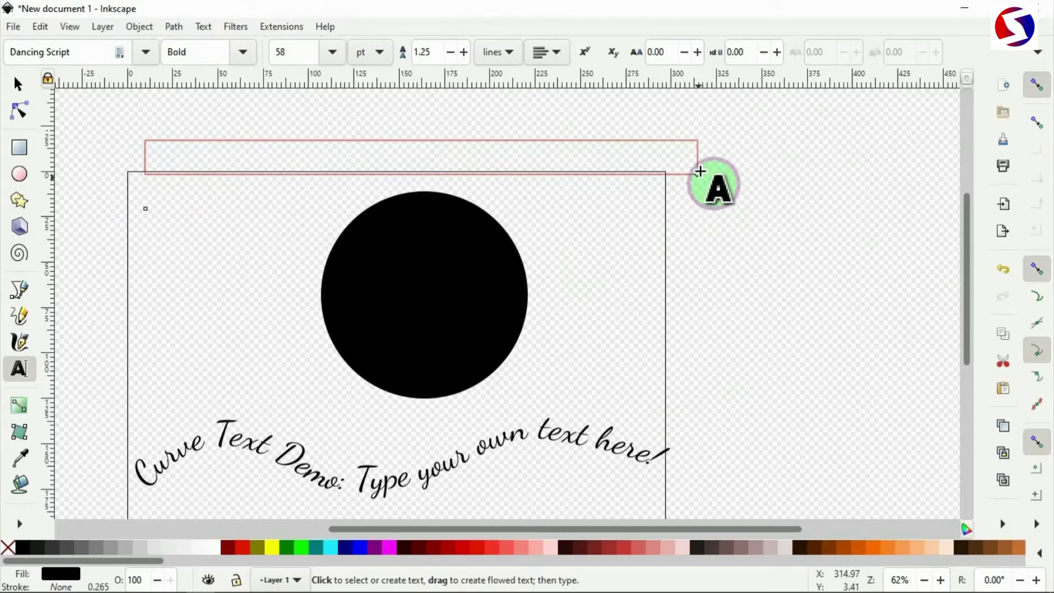
left_click_drag(698, 174, 823, 215)
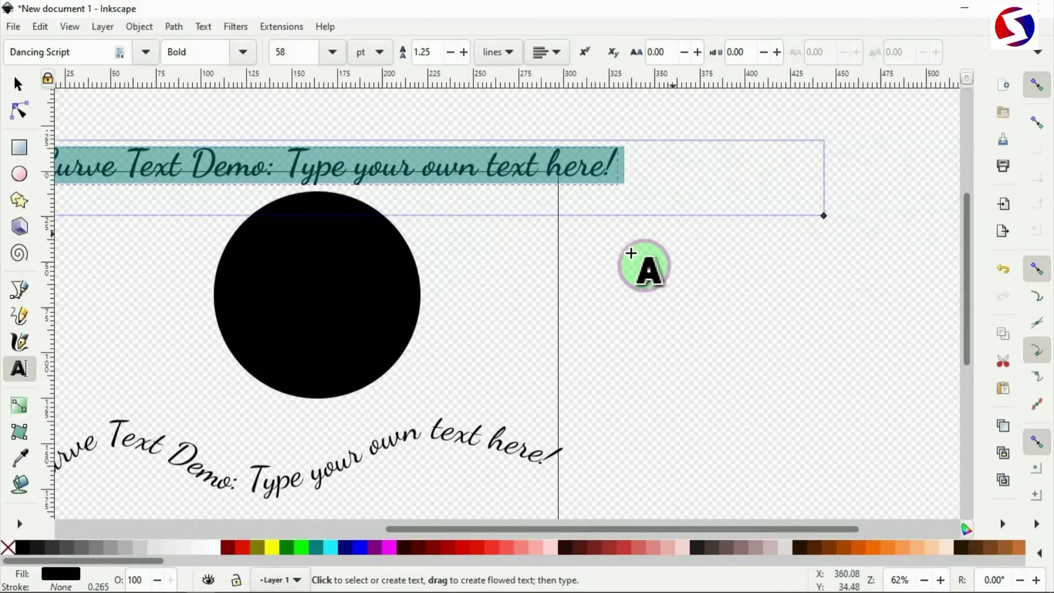
Step: Move the wavy curved text down near the page's lower edge, to about X 6 mm and Y 163 mm
left_click(20, 87)
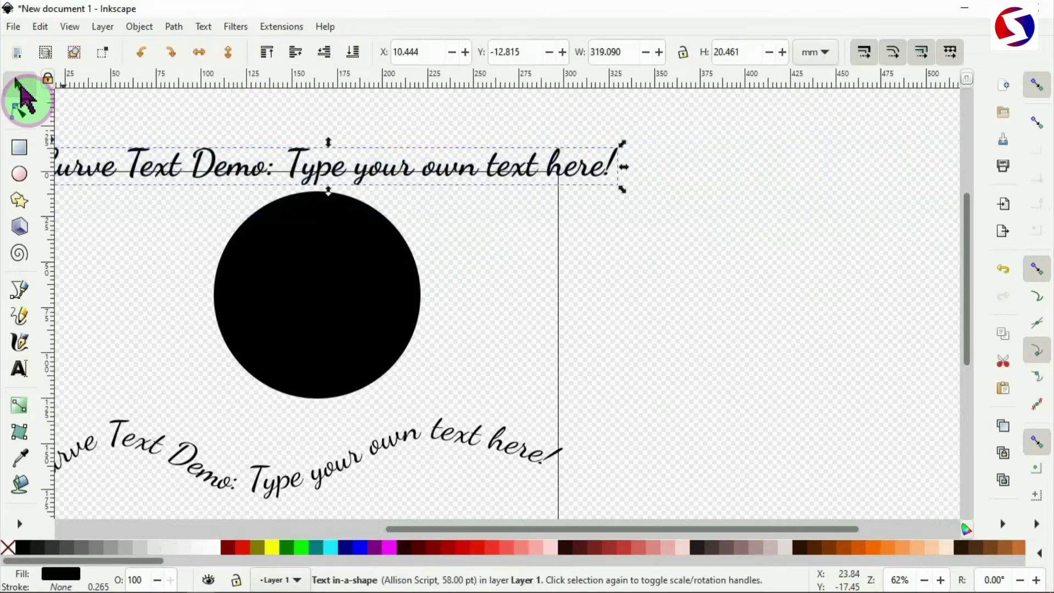
left_click(351, 288)
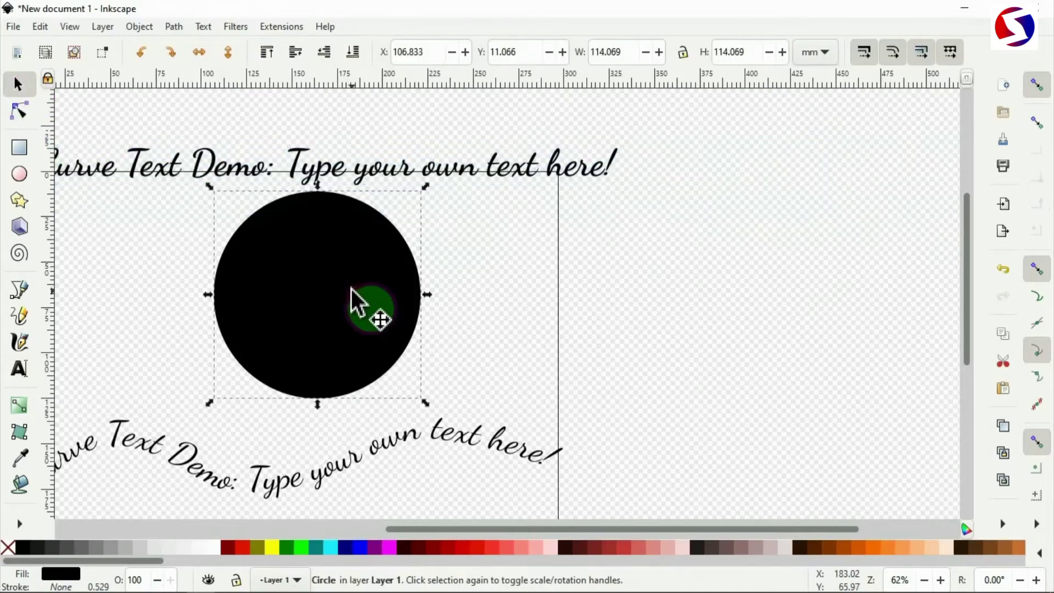
scroll(587, 405, "down", 1)
scroll(588, 405, "down", 1)
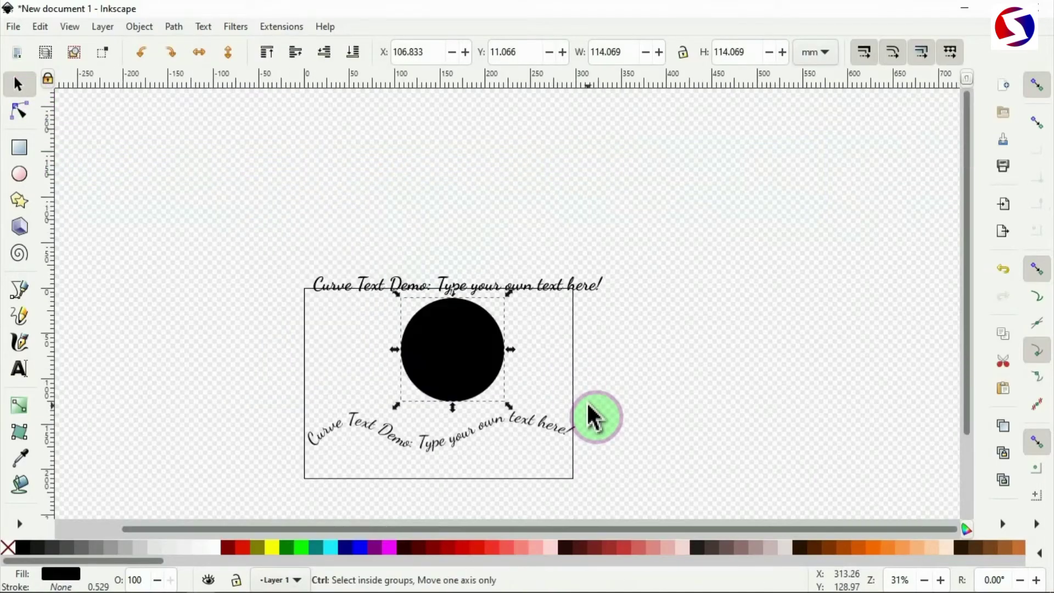
left_click(544, 435)
left_click_drag(541, 447, 547, 457)
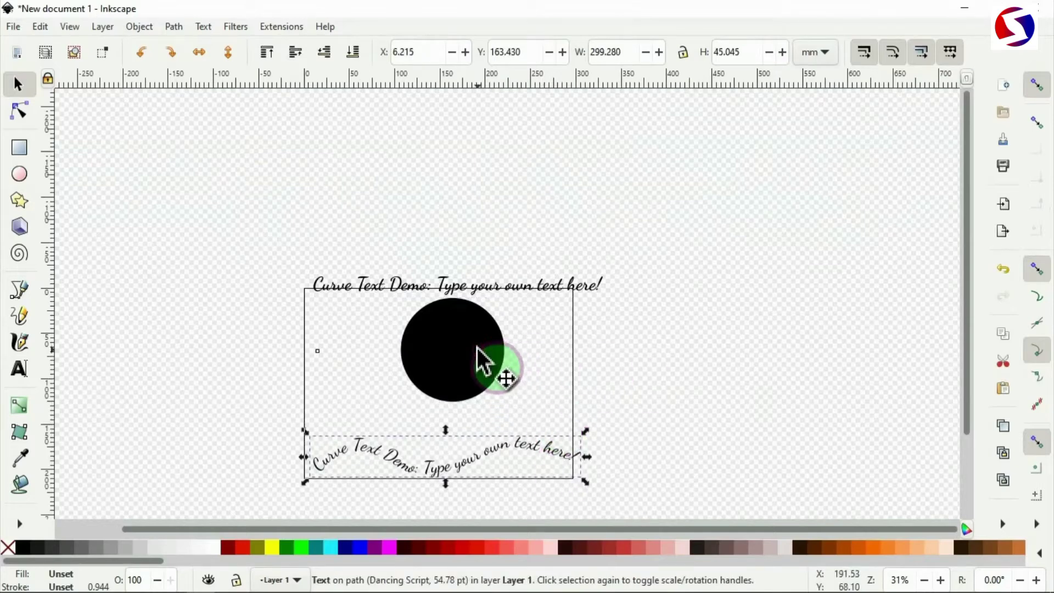
Step: Lock the circle's width-to-height ratio and enlarge it to about 161 mm across
left_click(480, 363)
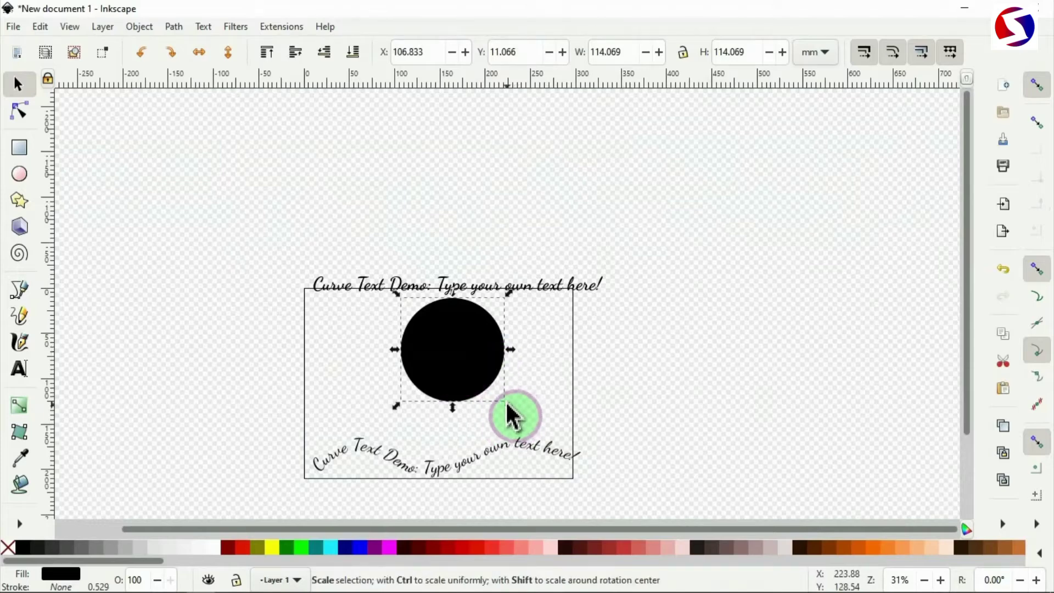
left_click(683, 53)
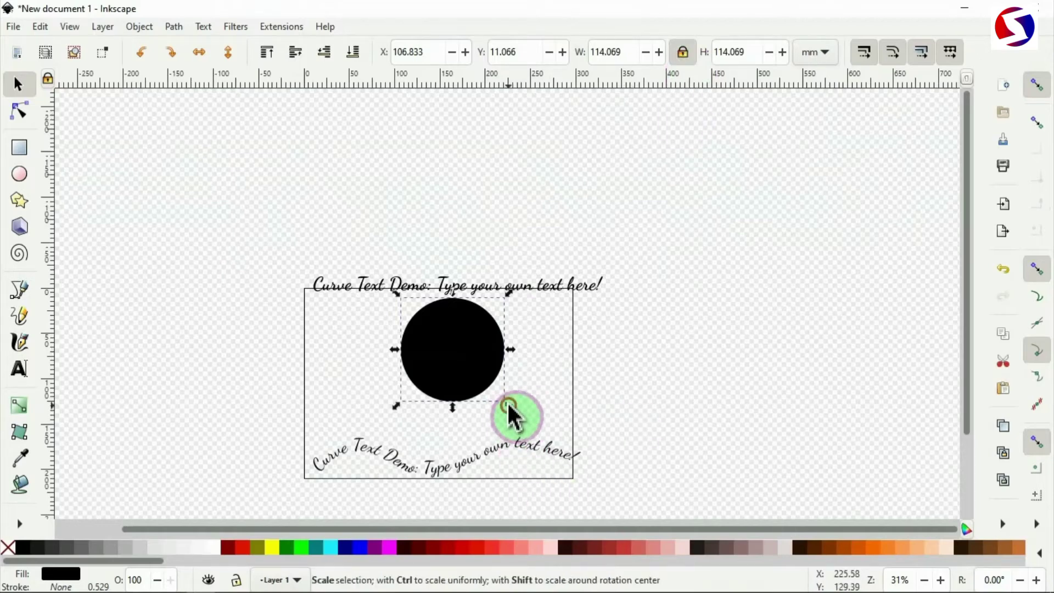
left_click_drag(507, 405, 561, 460)
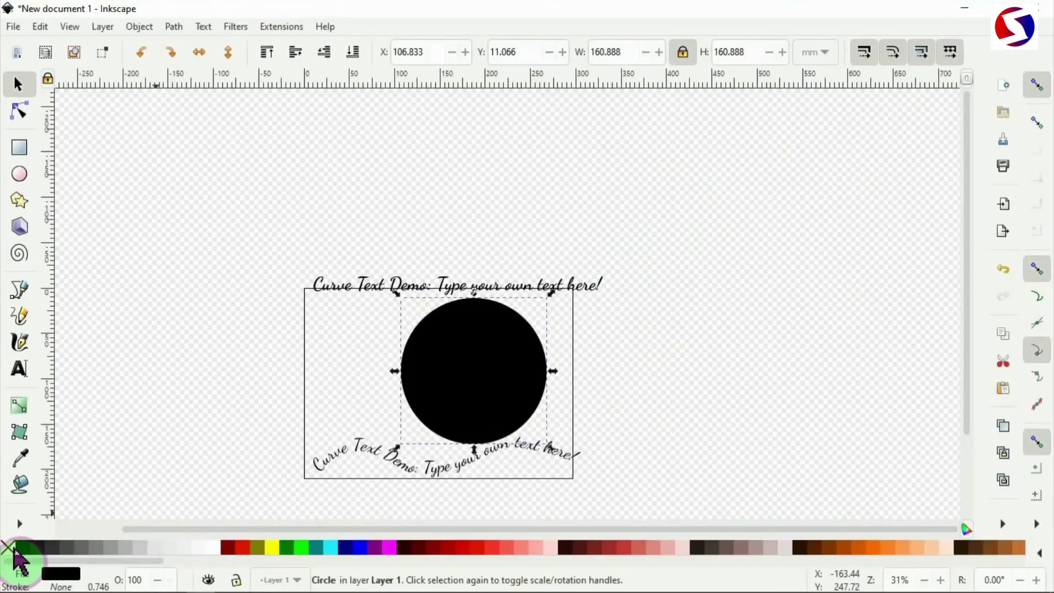
Step: Remove the circle's fill, give it a red stroke, and deselect it
left_click(8, 548)
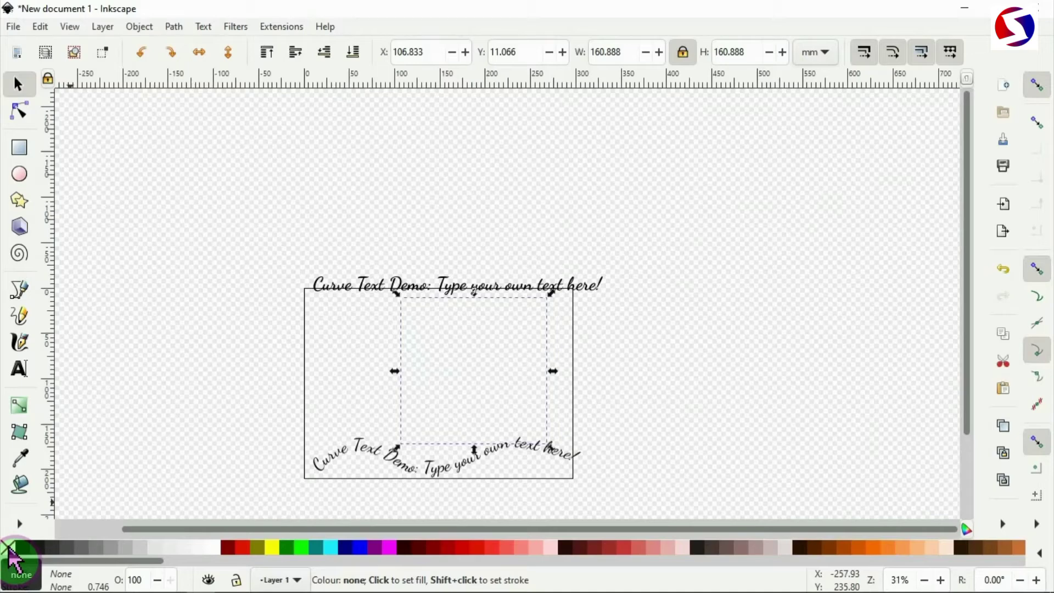
left_click(242, 546, "shift")
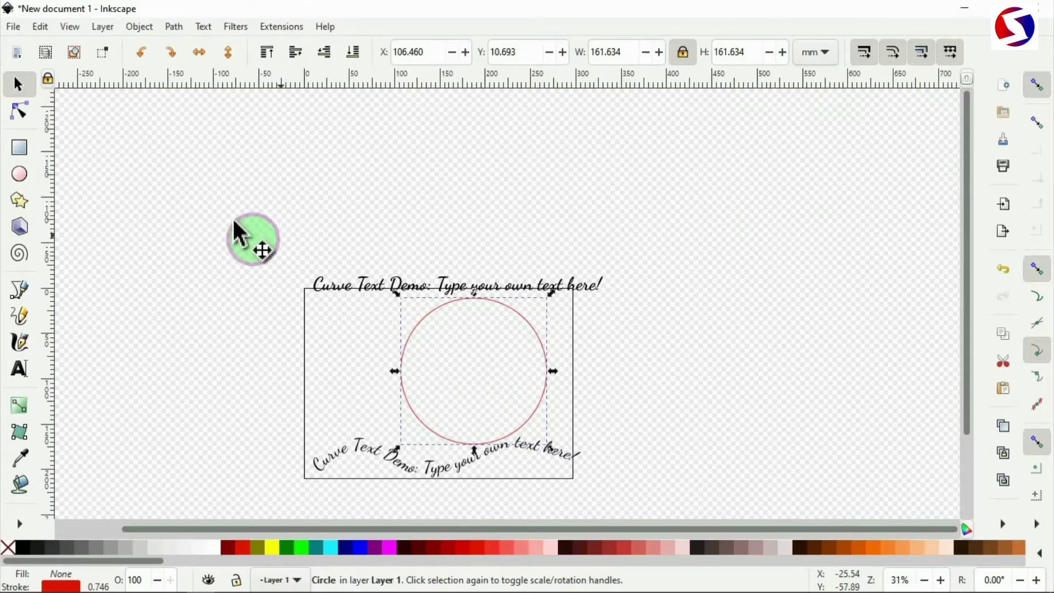
left_click(470, 378)
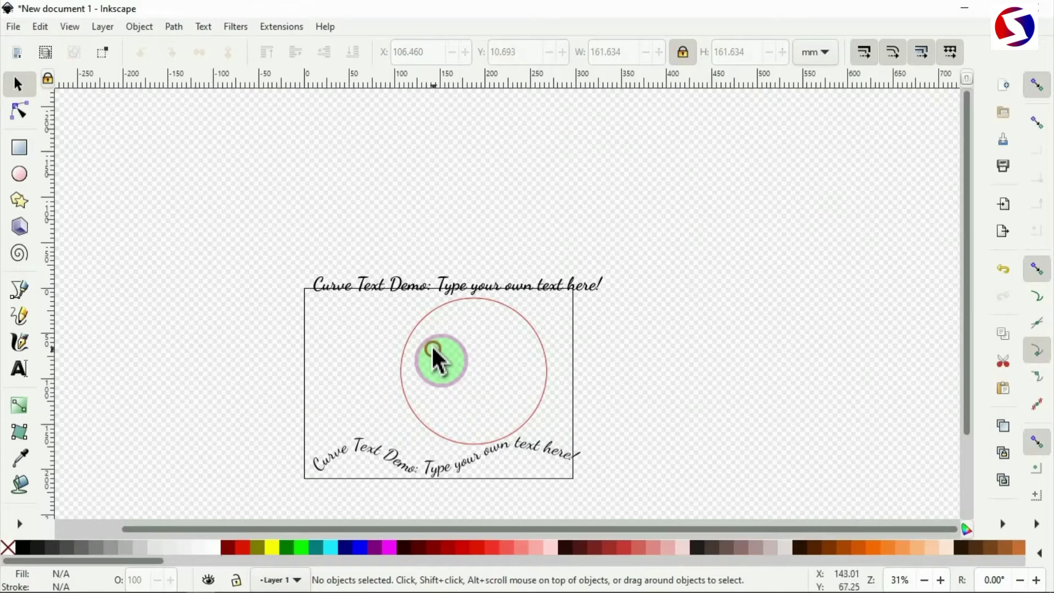
Step: Put the straight text line above the circle onto the circle's path
left_click(419, 325)
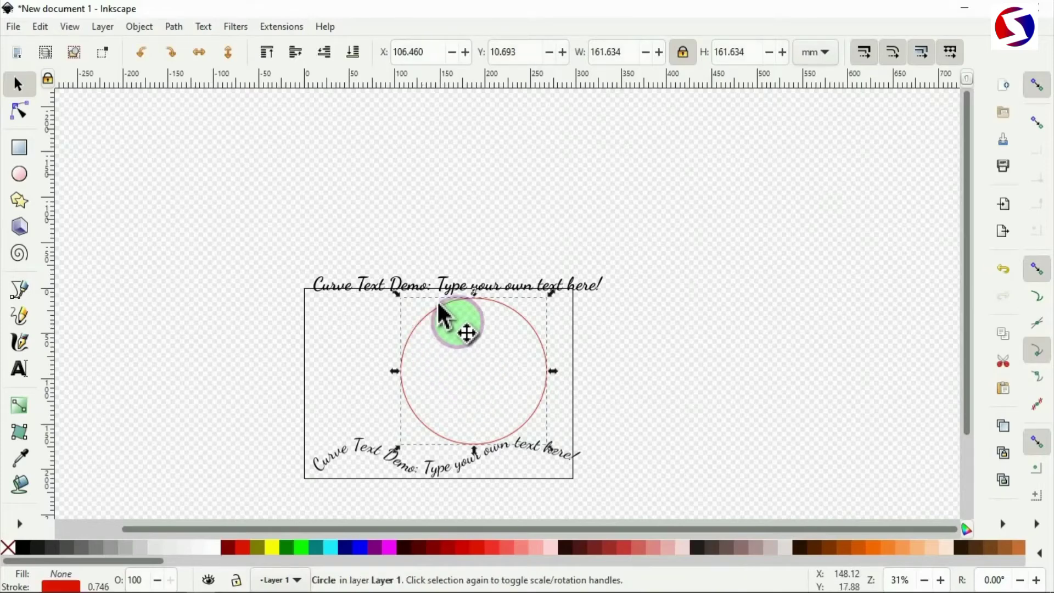
left_click(586, 290, "shift")
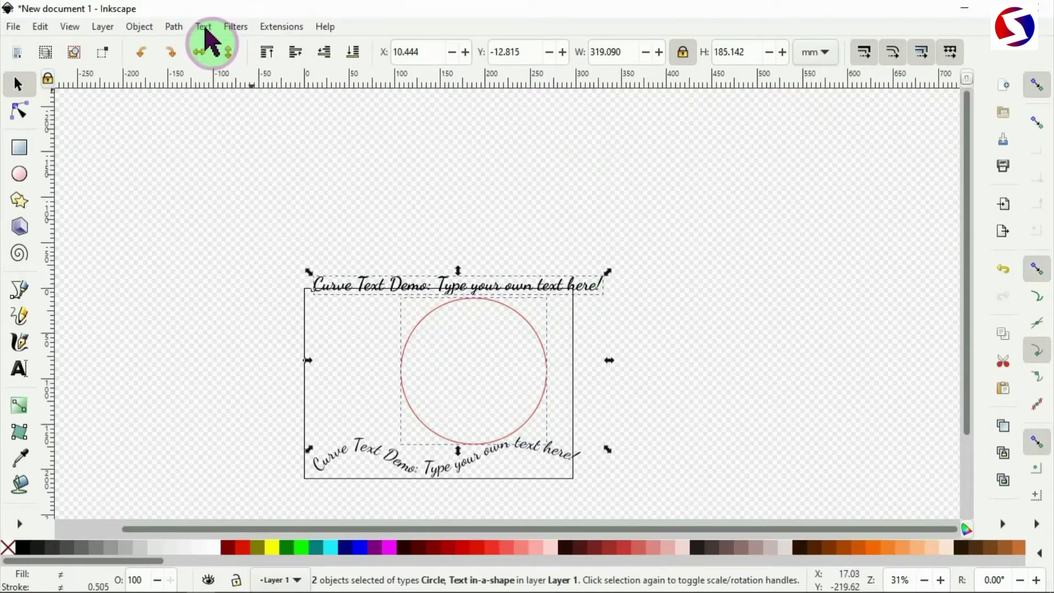
left_click(204, 28)
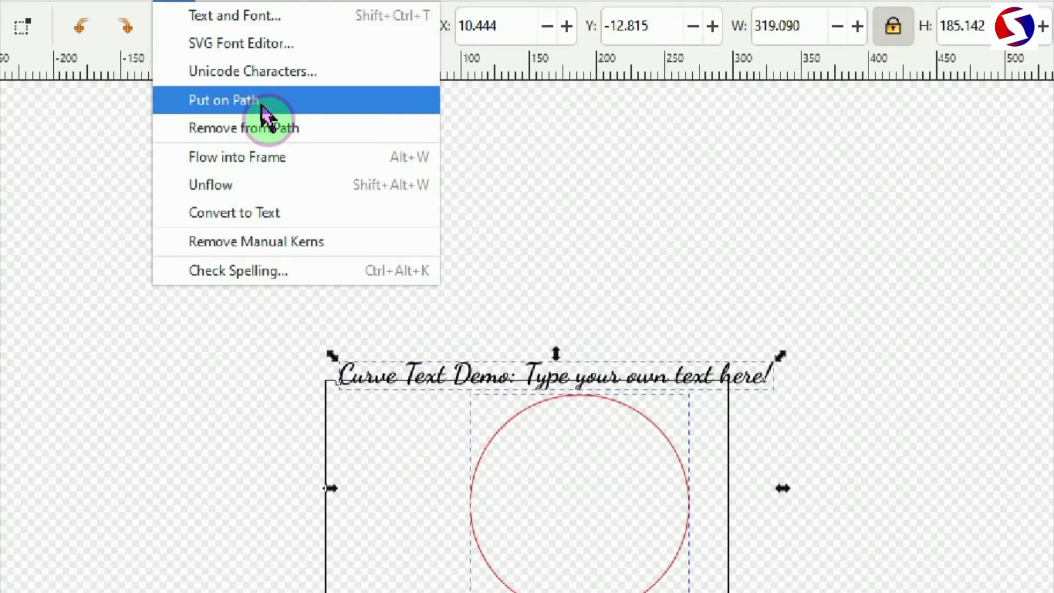
left_click(267, 114)
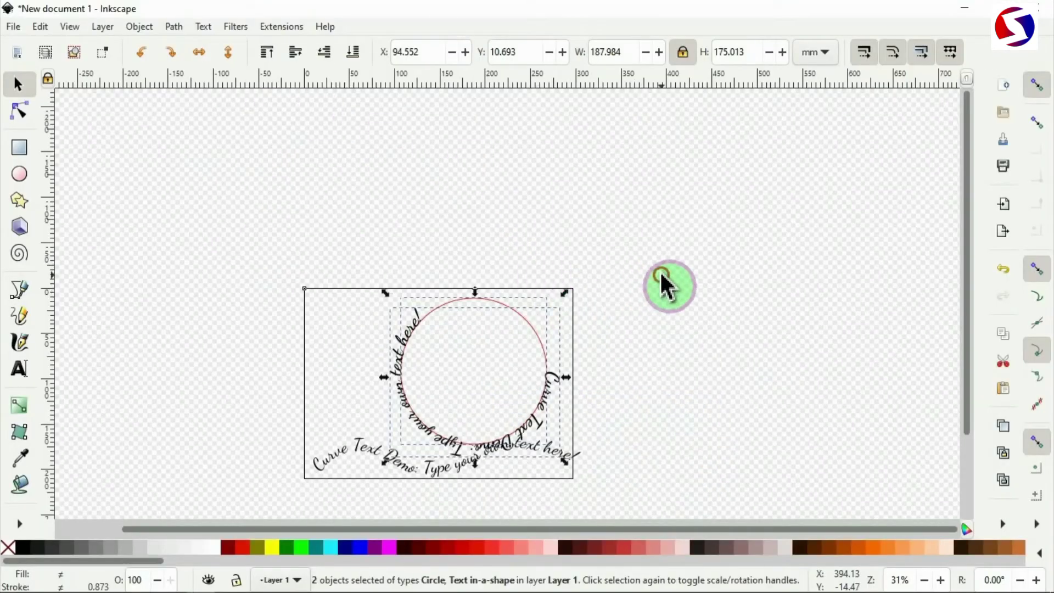
left_click(663, 276)
Step: Rotate the circle clockwise until the text arcs over its upper half
left_click(507, 306)
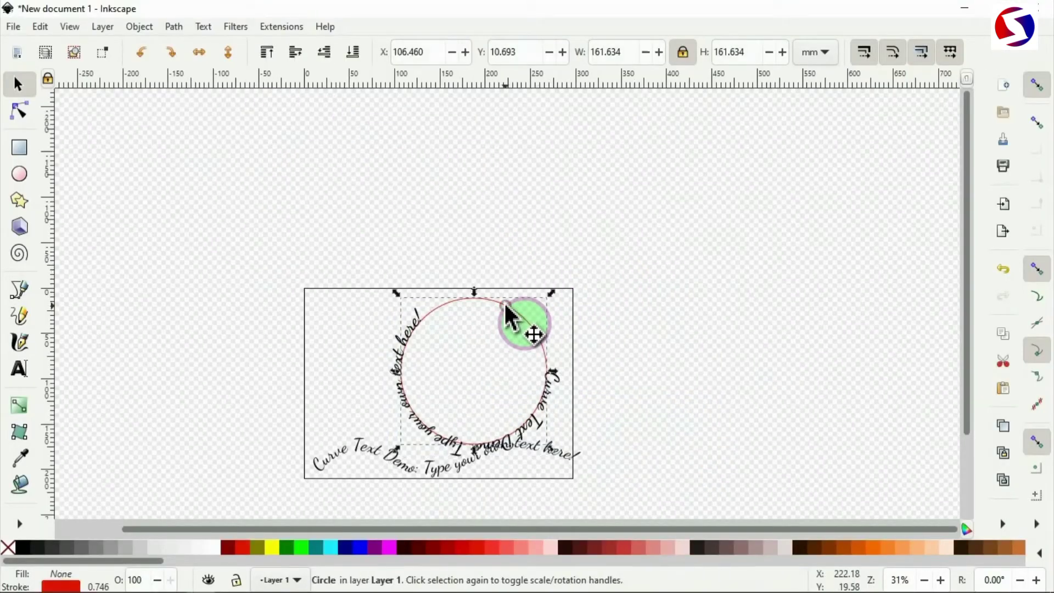
left_click(506, 306)
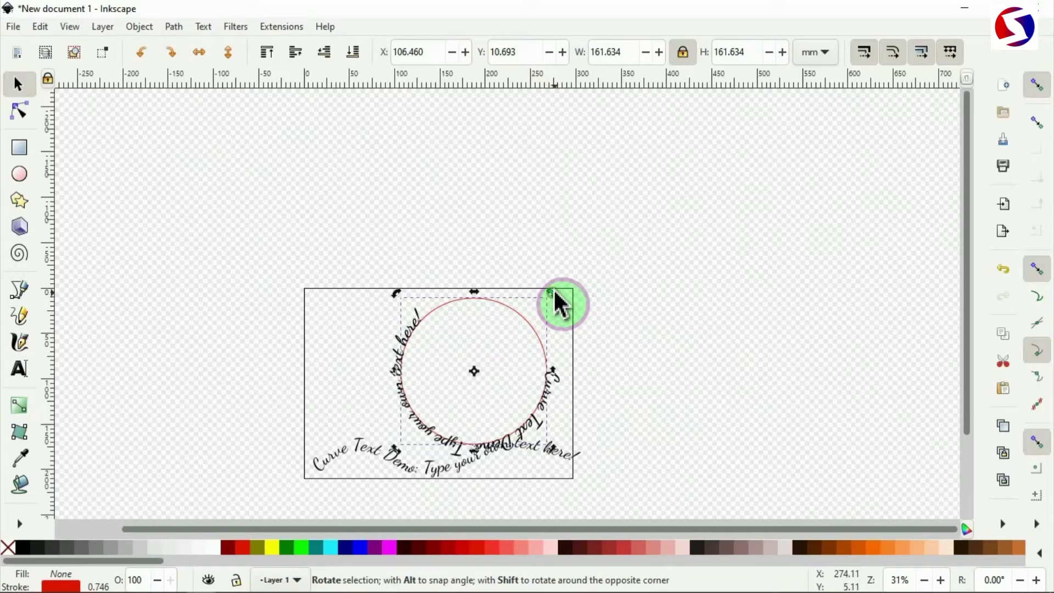
left_click_drag(554, 294, 439, 482)
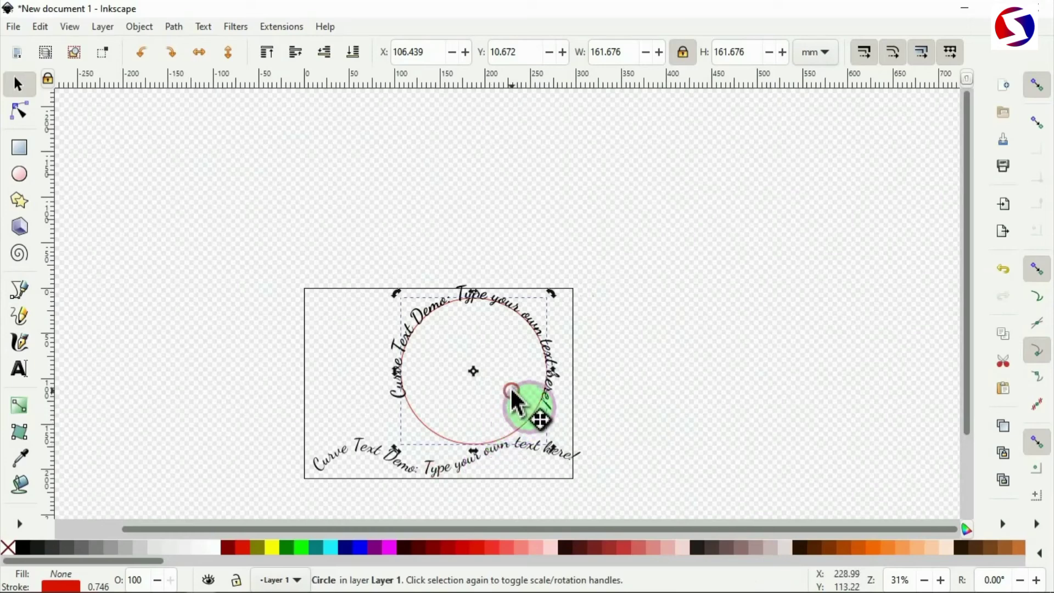
Step: Move the circle with its text to the page's upper-left corner and scale the circle down proportionally to about 119 mm across
left_click_drag(518, 404, 472, 390)
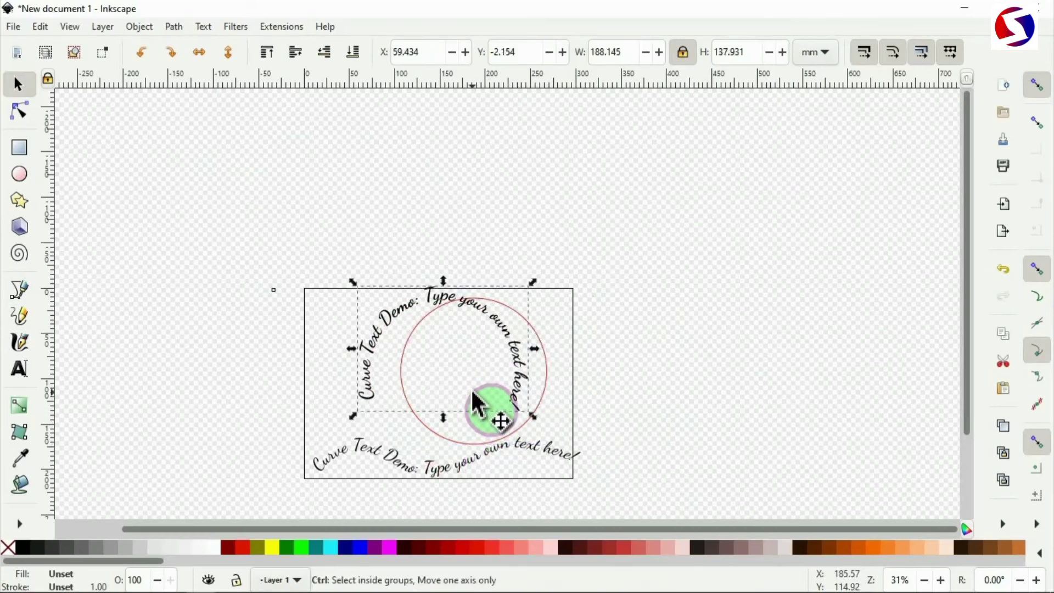
key("ctrl+z")
left_click(526, 421)
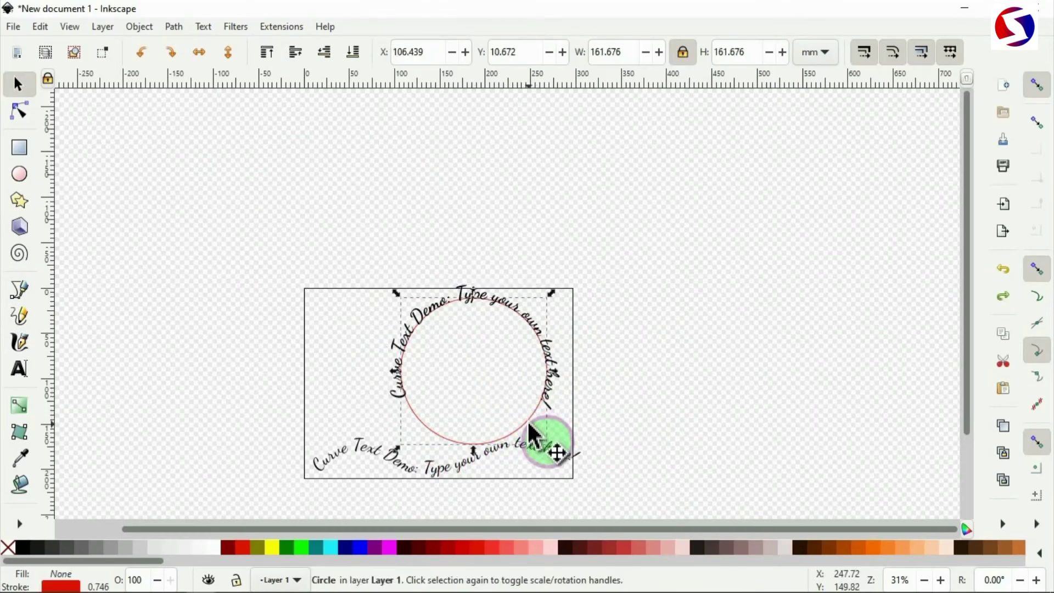
left_click_drag(527, 420, 437, 426)
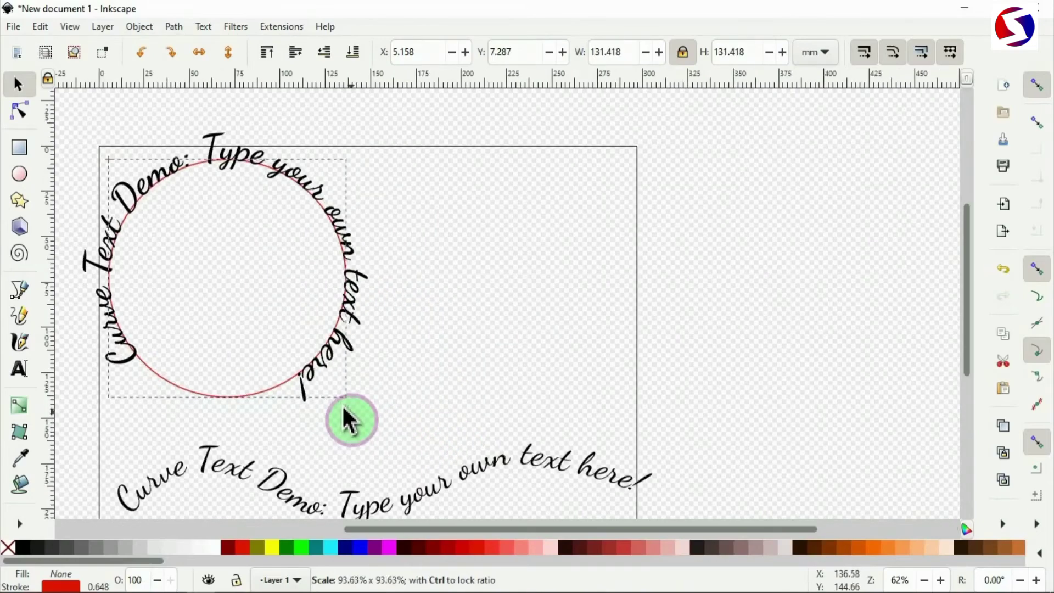
left_click_drag(339, 408, 329, 405)
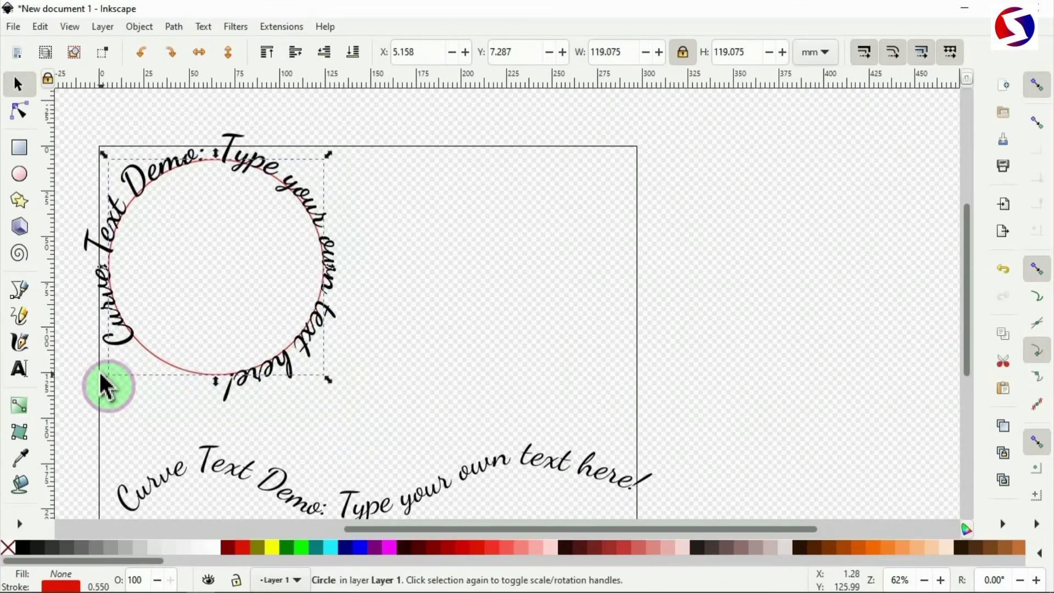
Step: Try to scale the circle down to about 105 mm across and rotate the text around it
left_click_drag(116, 373, 132, 371)
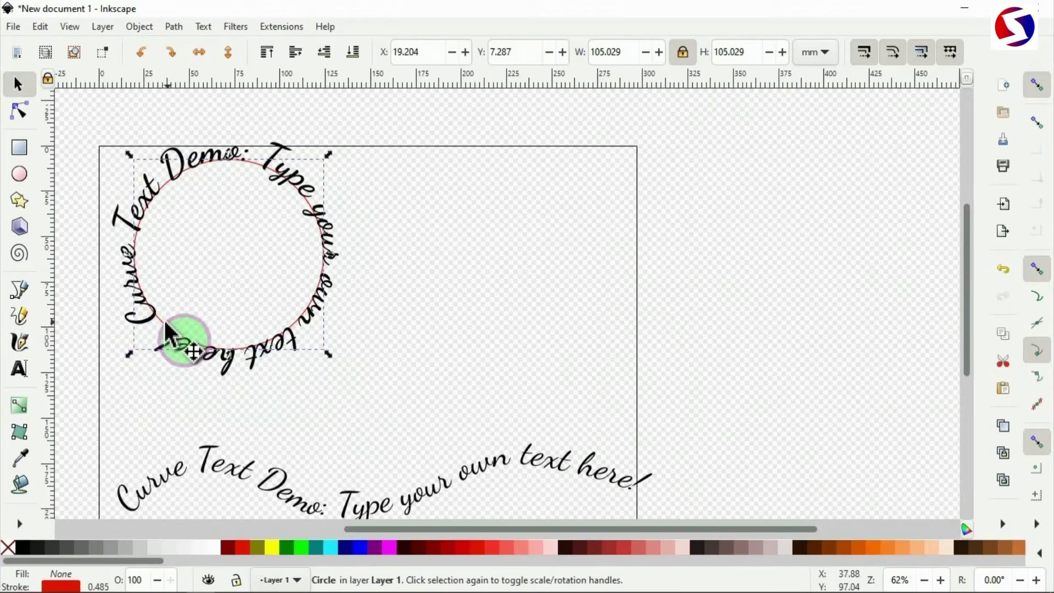
left_click(168, 335)
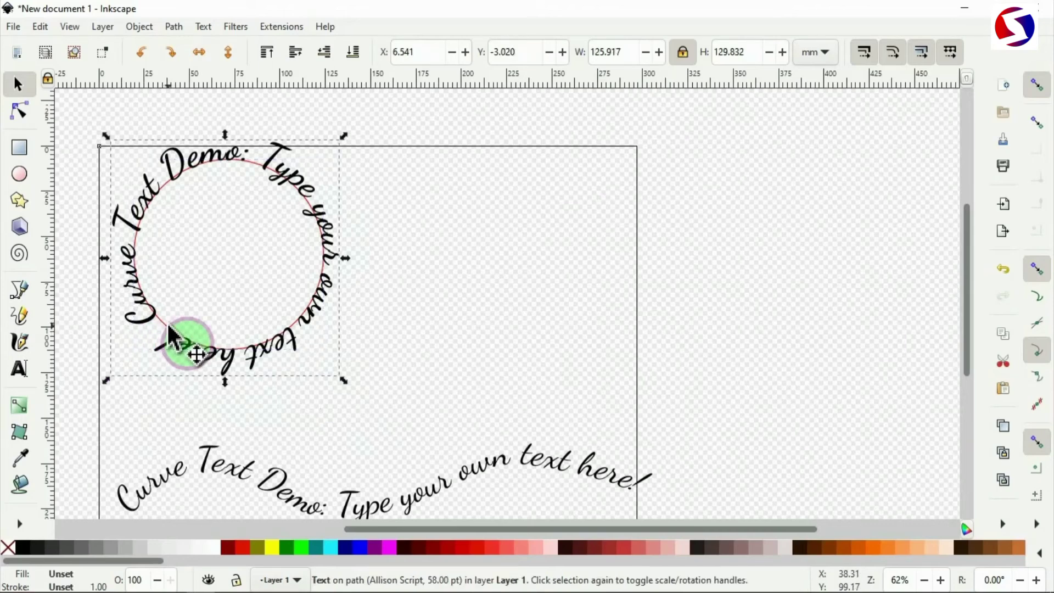
left_click(169, 338)
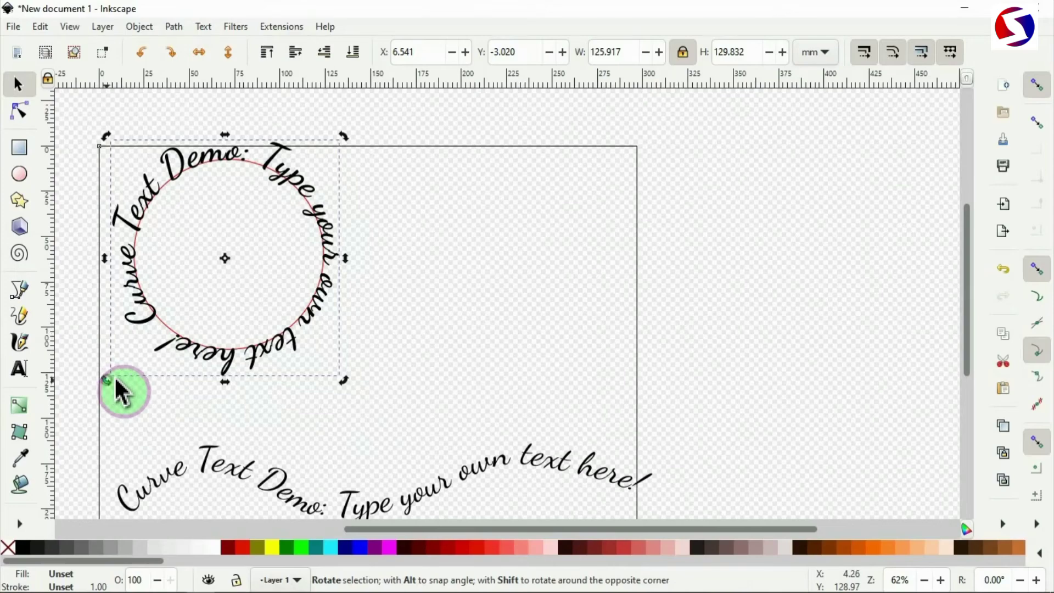
left_click_drag(116, 385, 215, 386)
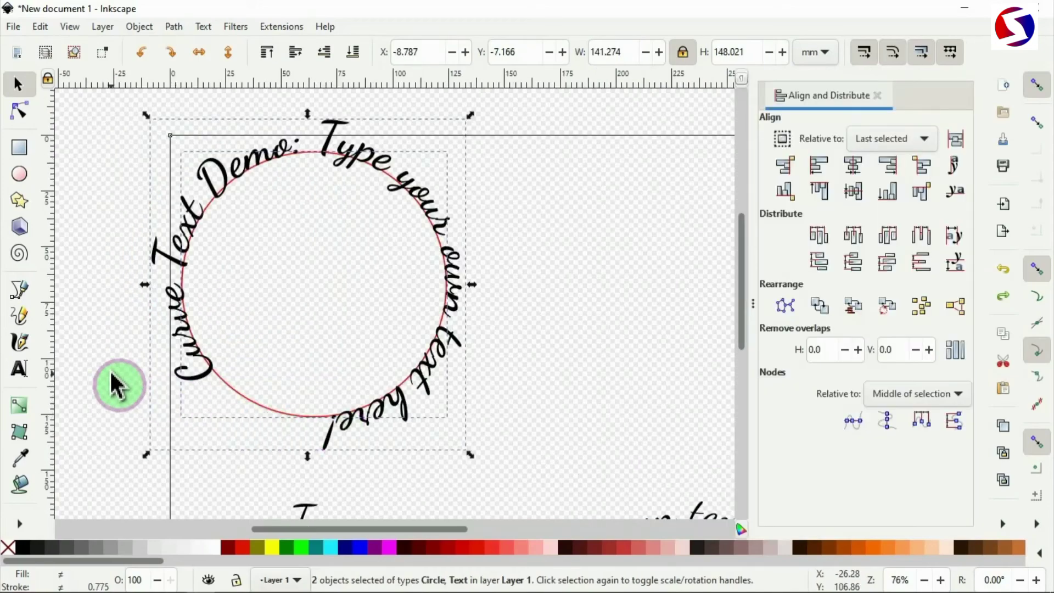
Step: Rotate the circle slightly counterclockwise so the text sits evenly over it with the gap at the lowest part, and deselect it
left_click(112, 384)
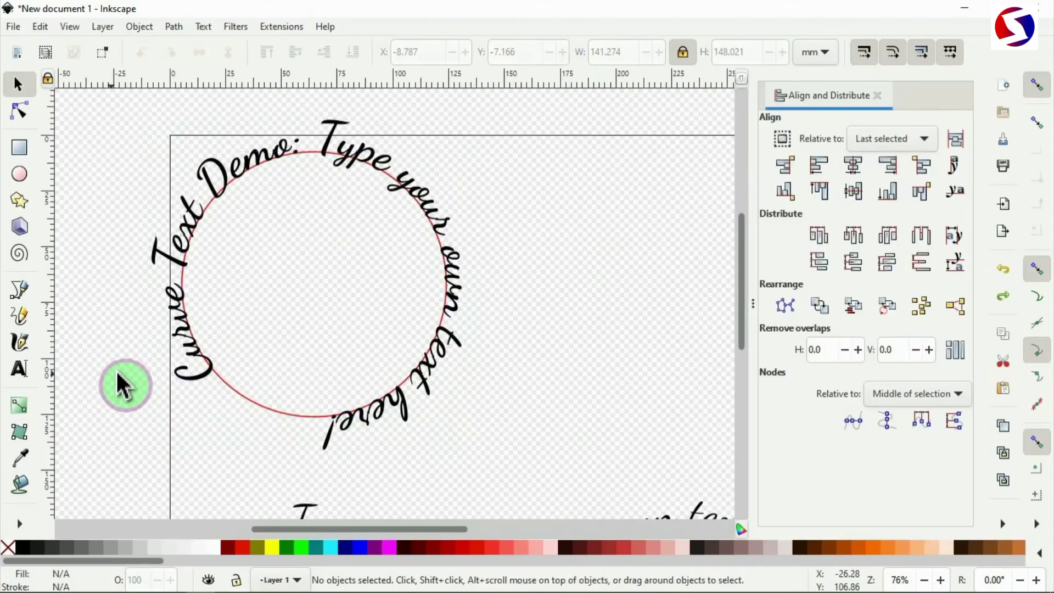
left_click(243, 406)
left_click(246, 409)
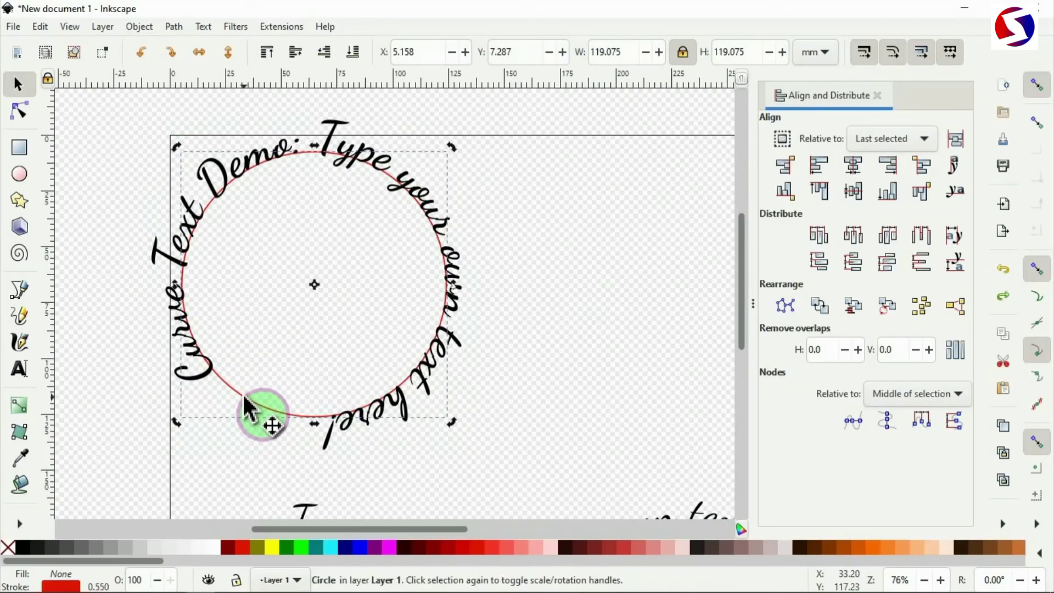
left_click_drag(172, 423, 235, 431)
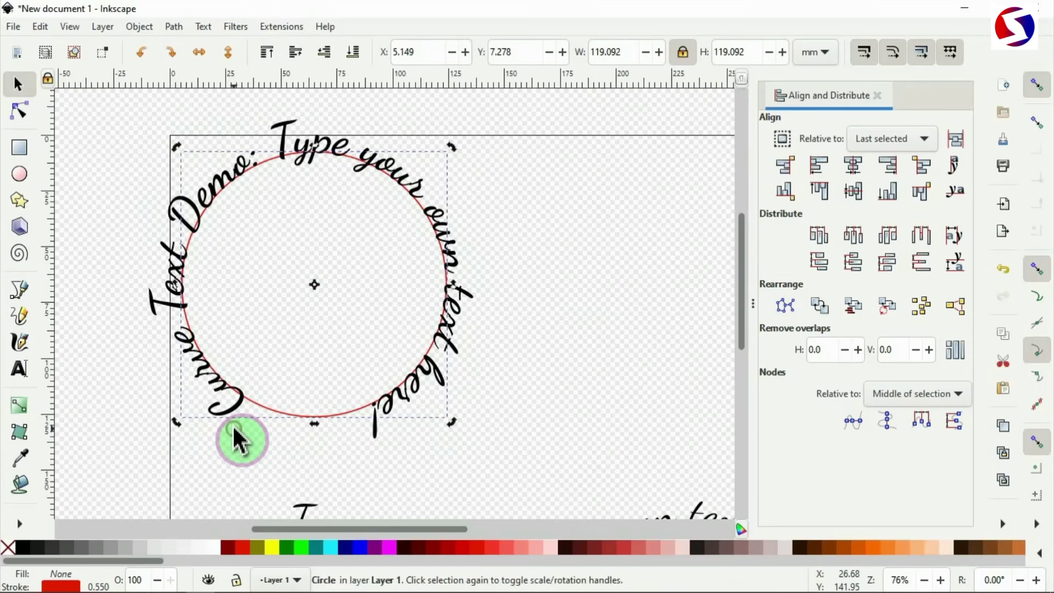
left_click(122, 442)
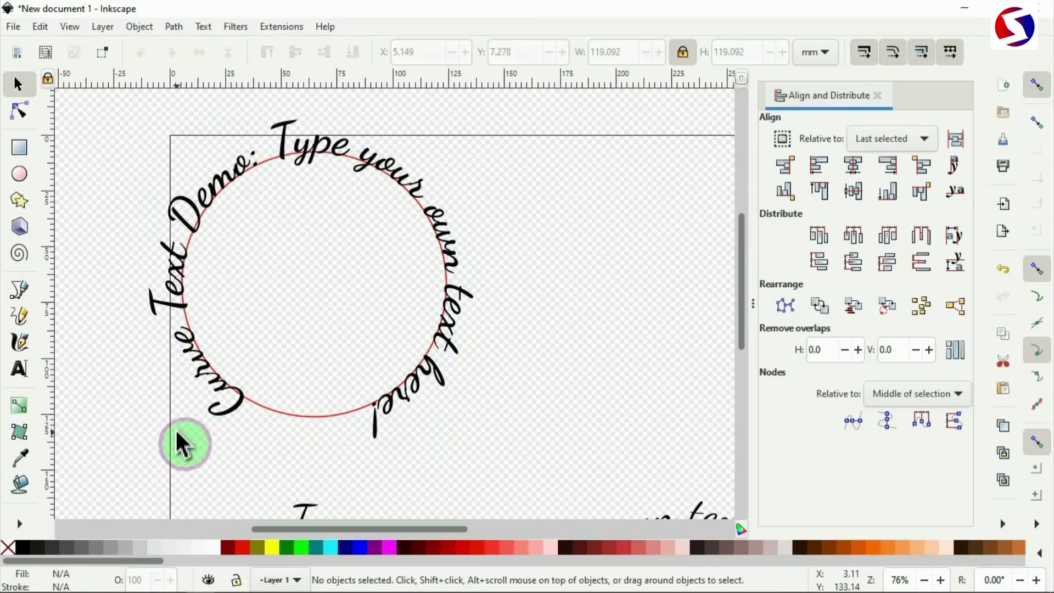
Step: Select the circle underneath the circular text, remove its red stroke, and clear the selection
left_click(317, 418)
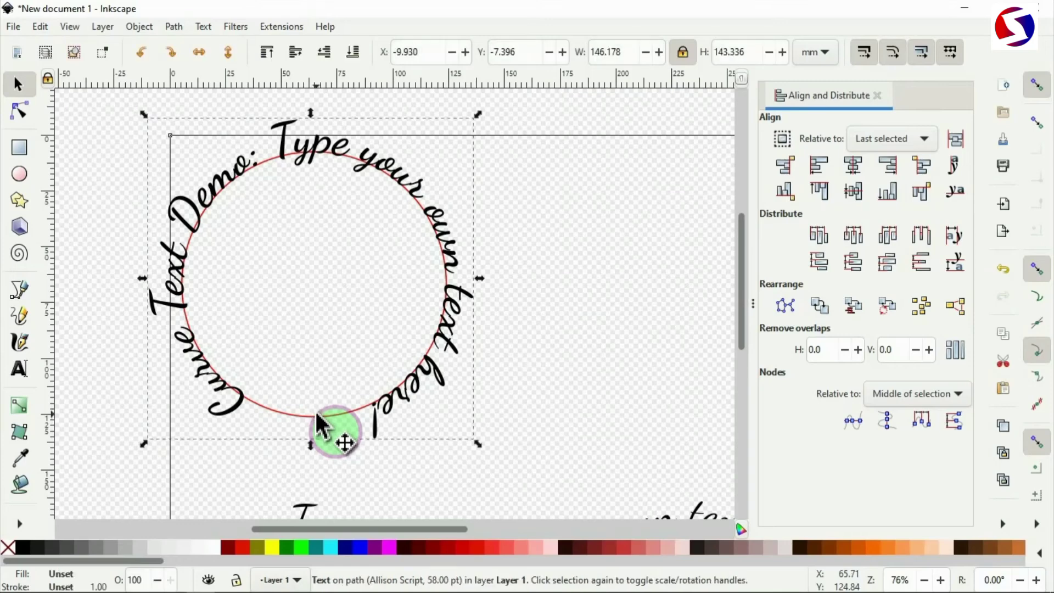
left_click(314, 418, "alt")
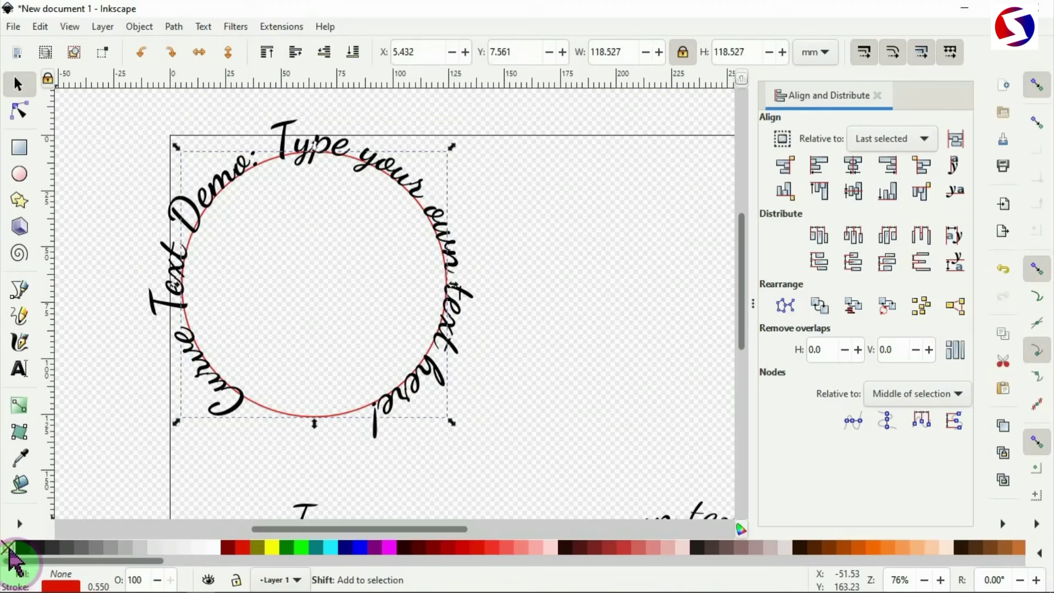
left_click(9, 552, "shift")
left_click(80, 470)
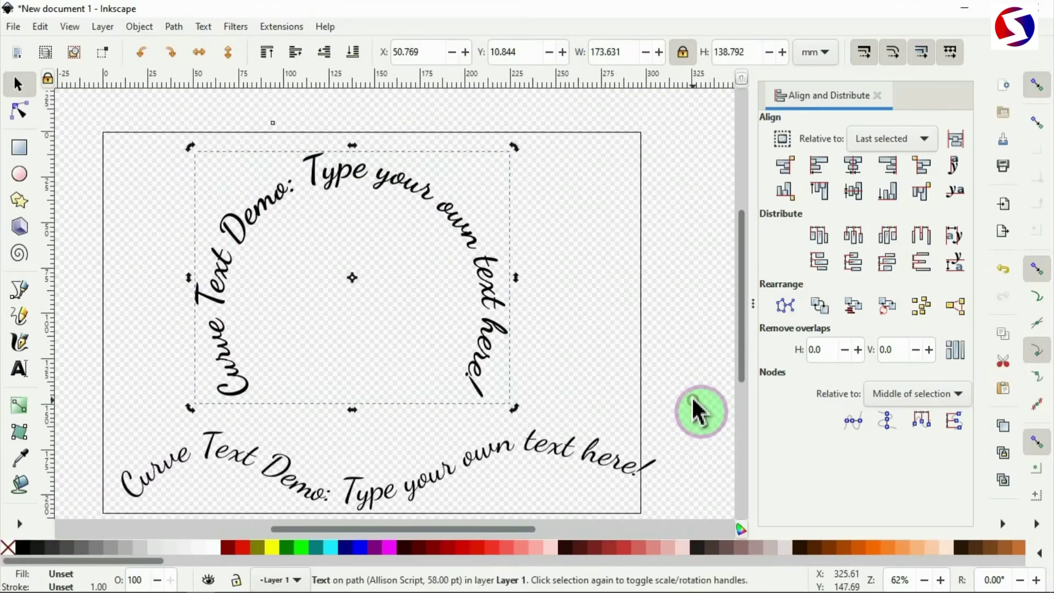
left_click(693, 400)
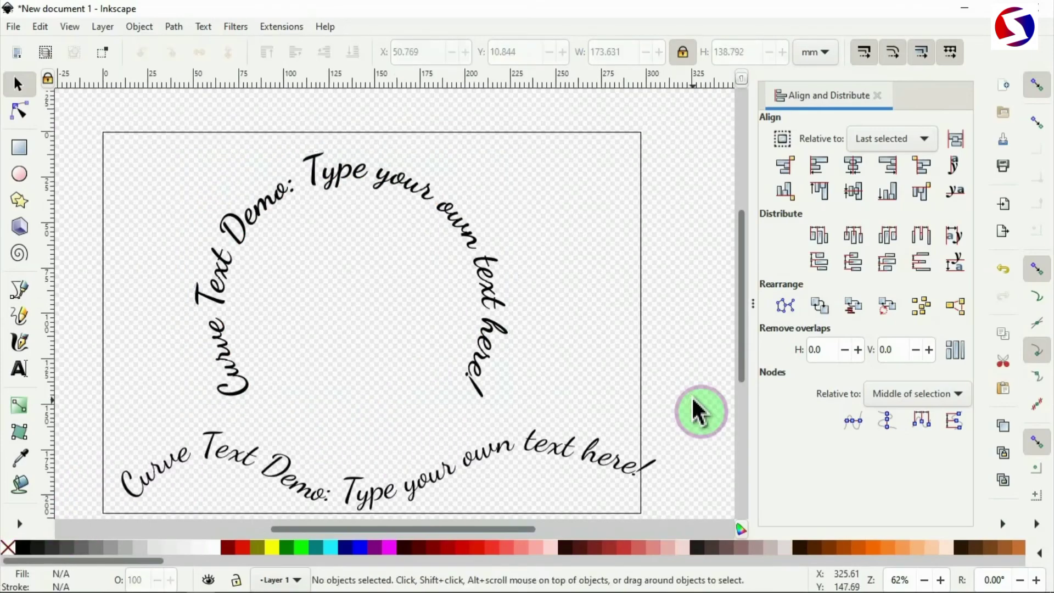